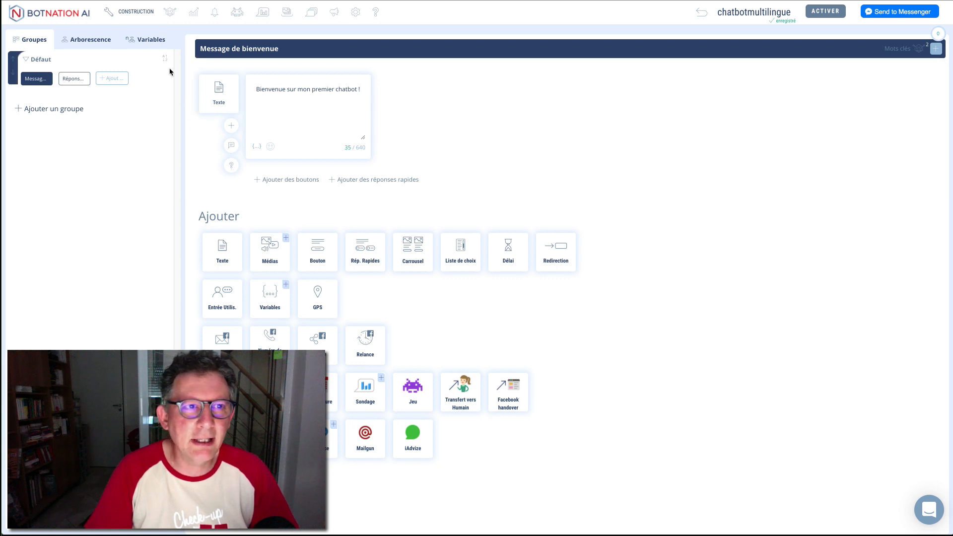
# Step: Switch AI Contextes to Activés in the advanced chatbot settings, then return to Construction
pyautogui.click(357, 14)
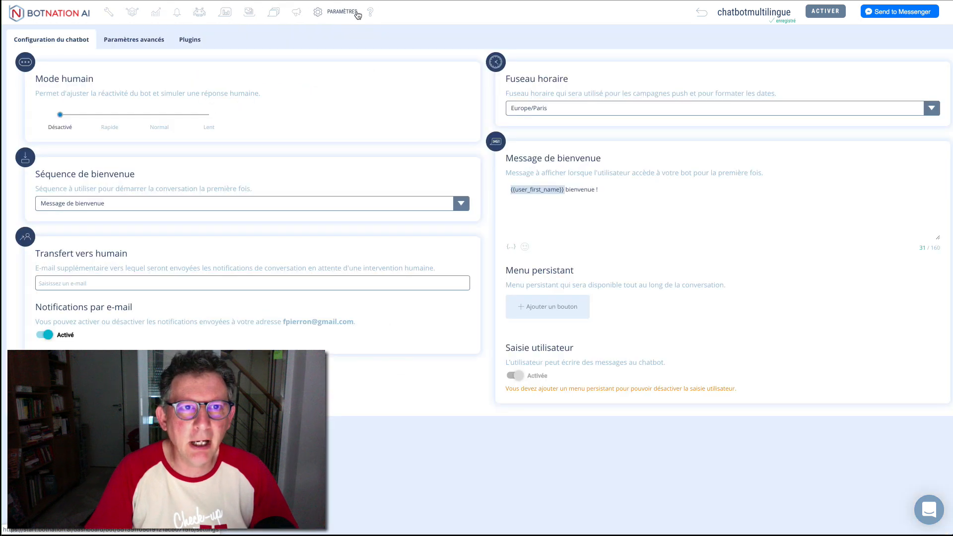
pyautogui.click(147, 40)
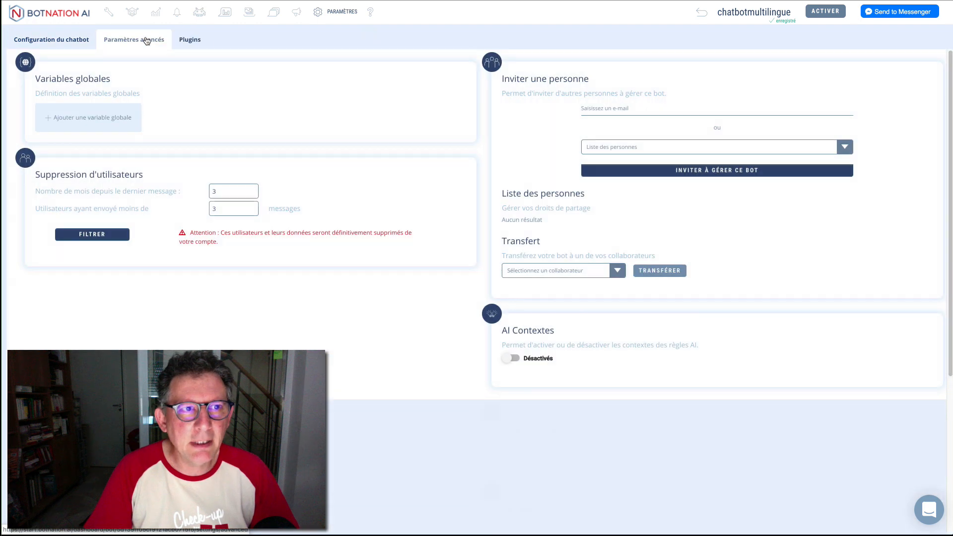
pyautogui.click(523, 361)
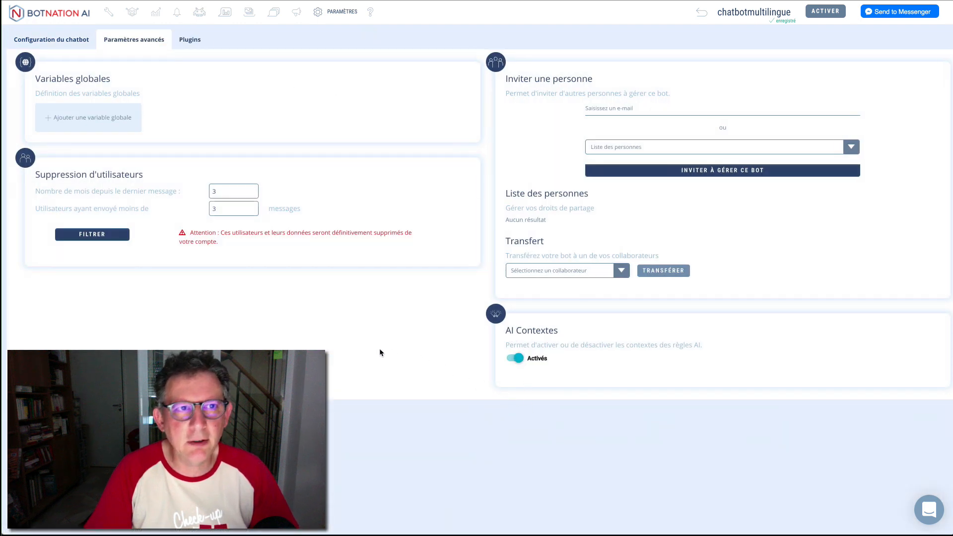
pyautogui.click(109, 15)
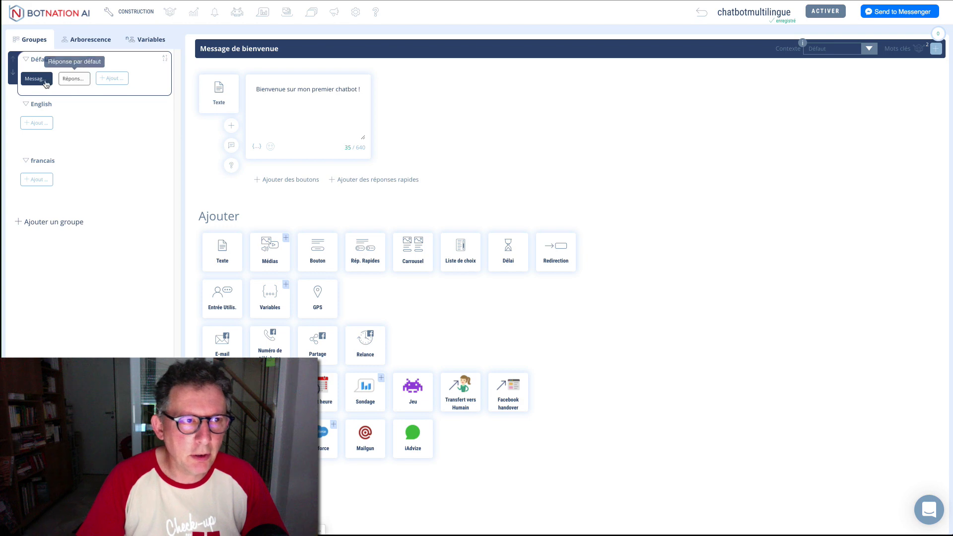
# Step: Add a new block with a text element to the English group
pyautogui.click(76, 82)
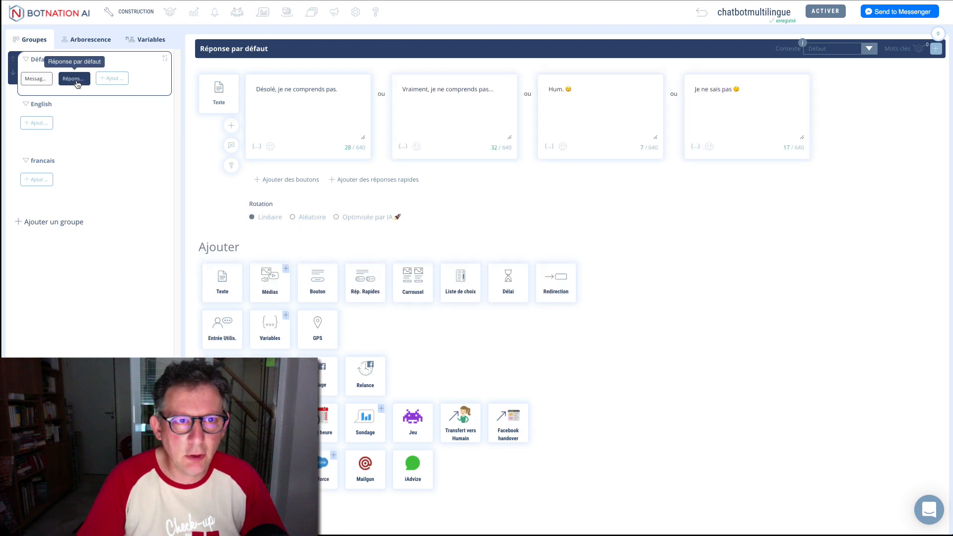
pyautogui.click(37, 122)
pyautogui.click(222, 117)
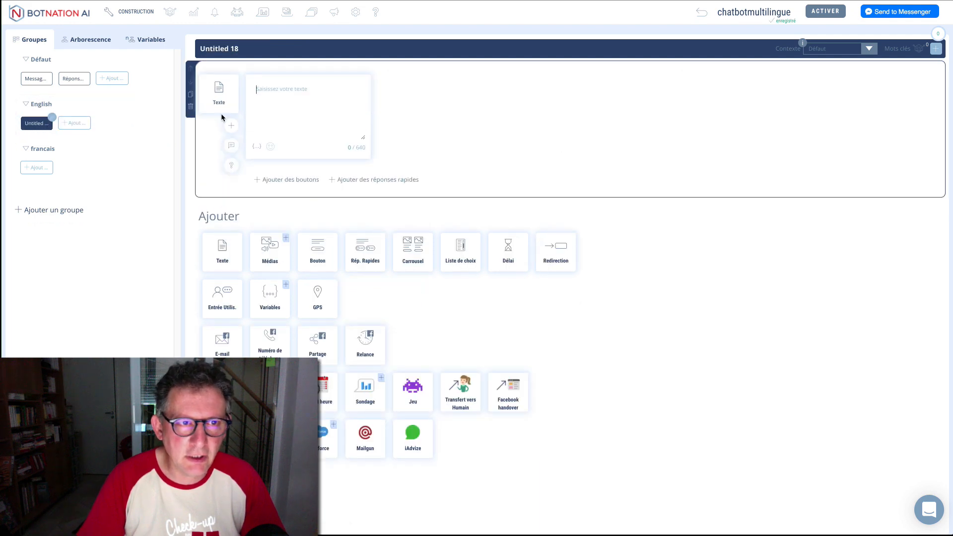
# Step: Name the block 'Welcome English People' and write 'Hello folks ! I can speak english with you !'
pyautogui.click(231, 48)
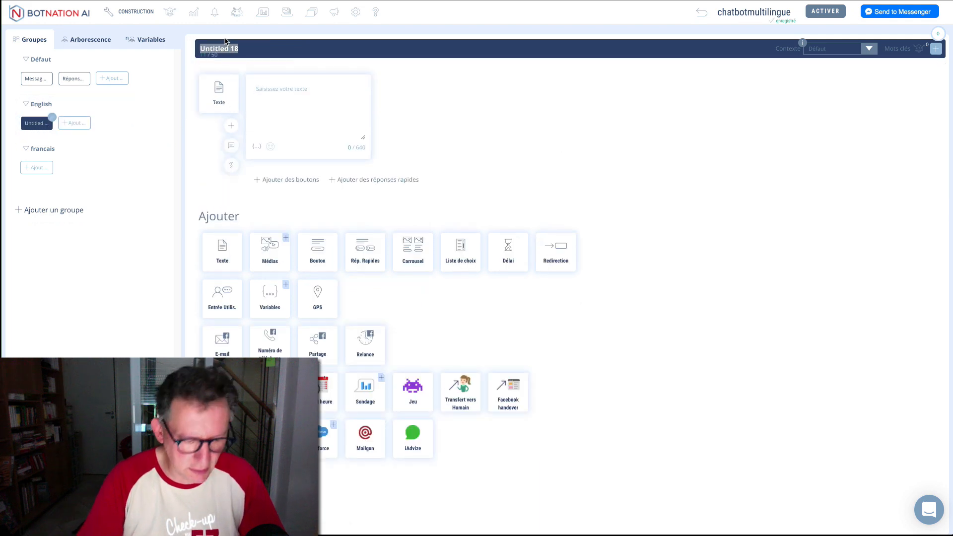
pyautogui.write('Welcome')
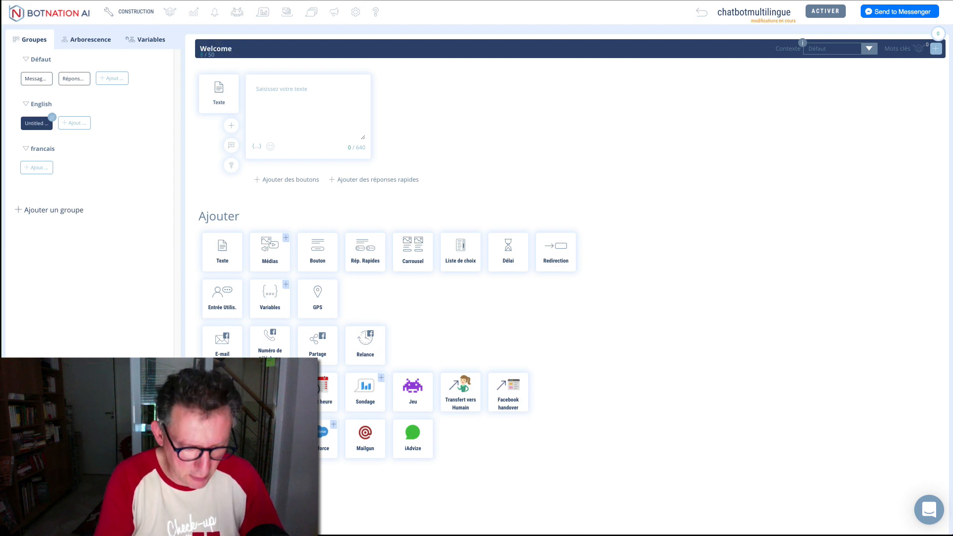
pyautogui.write(' Englis')
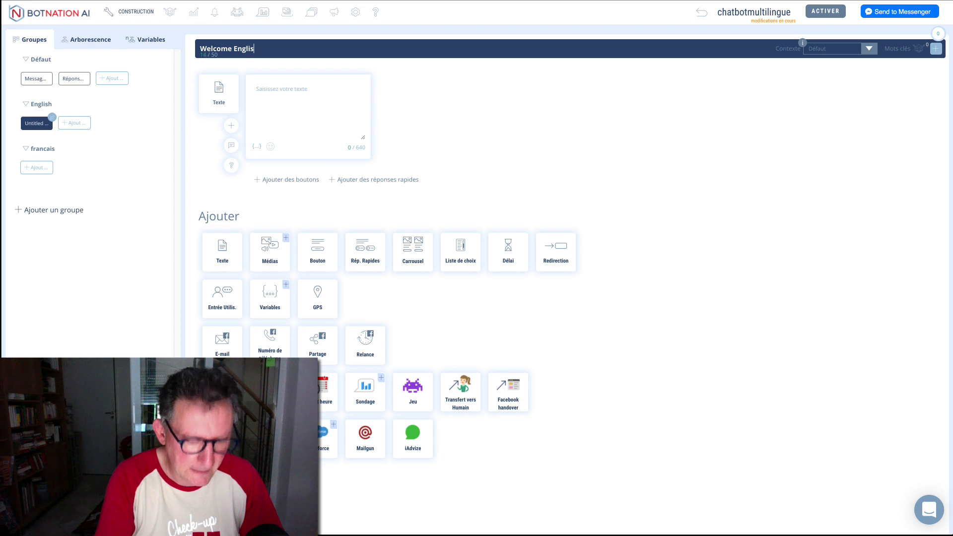
pyautogui.write('h Peop')
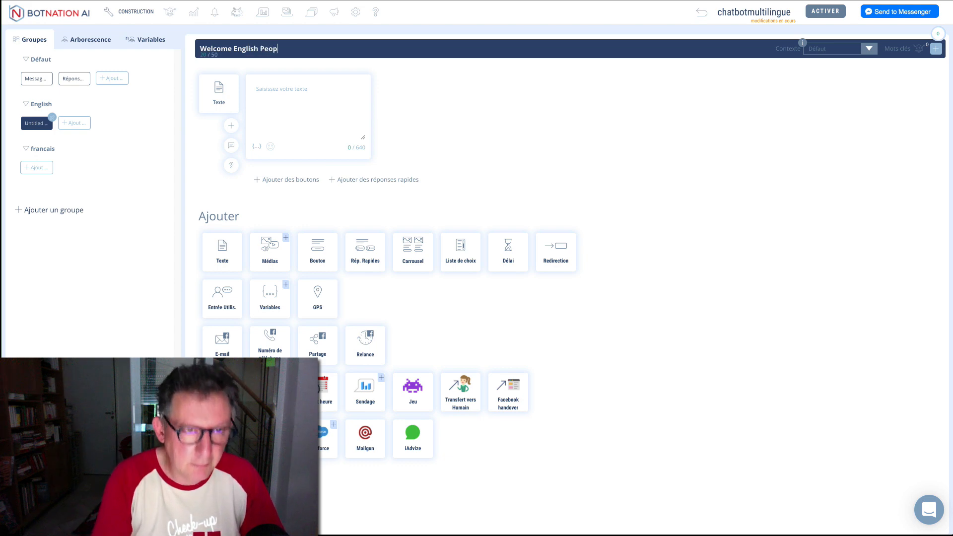
pyautogui.write('le')
pyautogui.press('Return')
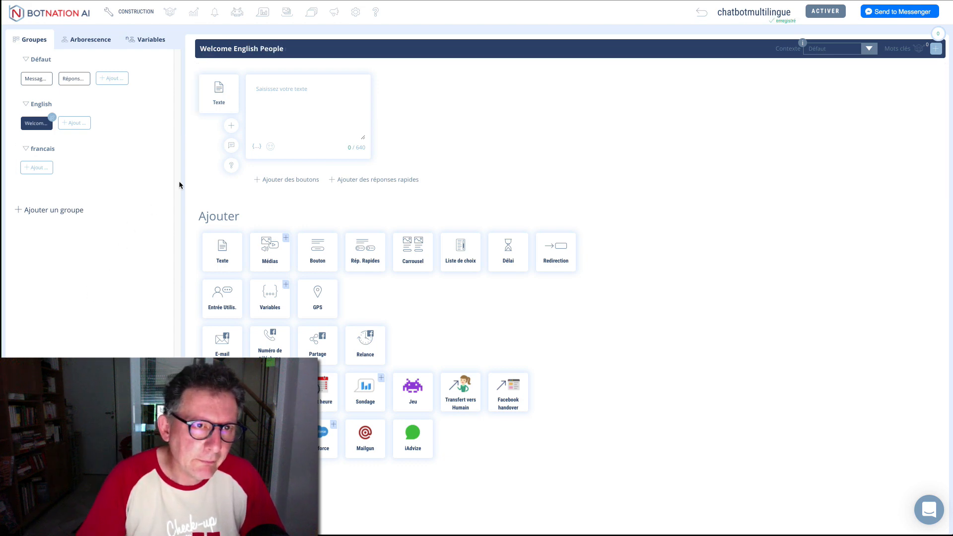
pyautogui.click(270, 100)
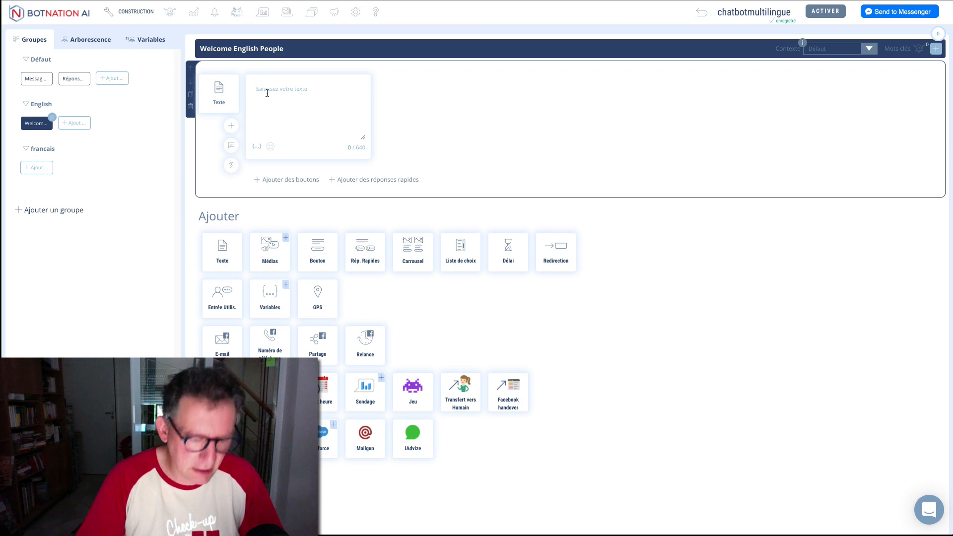
pyautogui.write('Hello folks ')
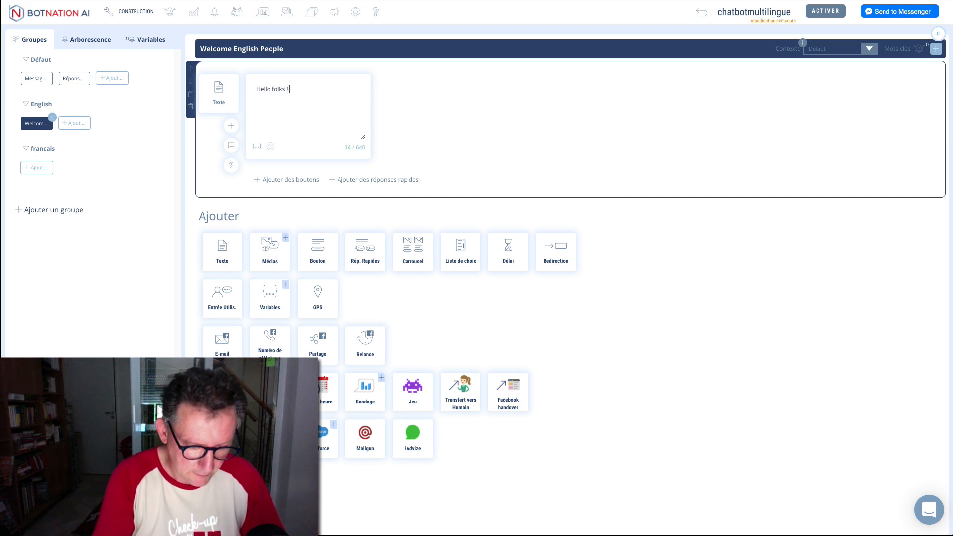
pyautogui.write('! I can spea')
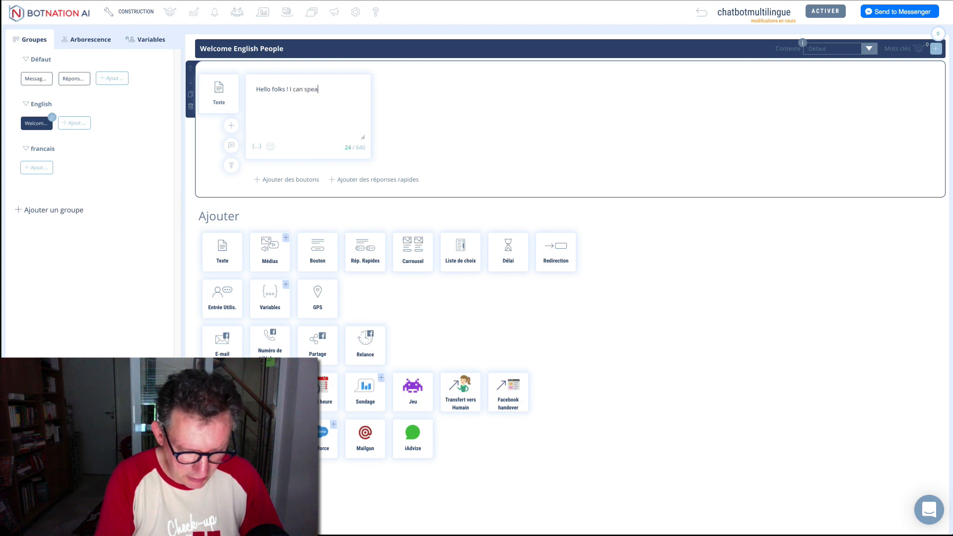
pyautogui.write('k en')
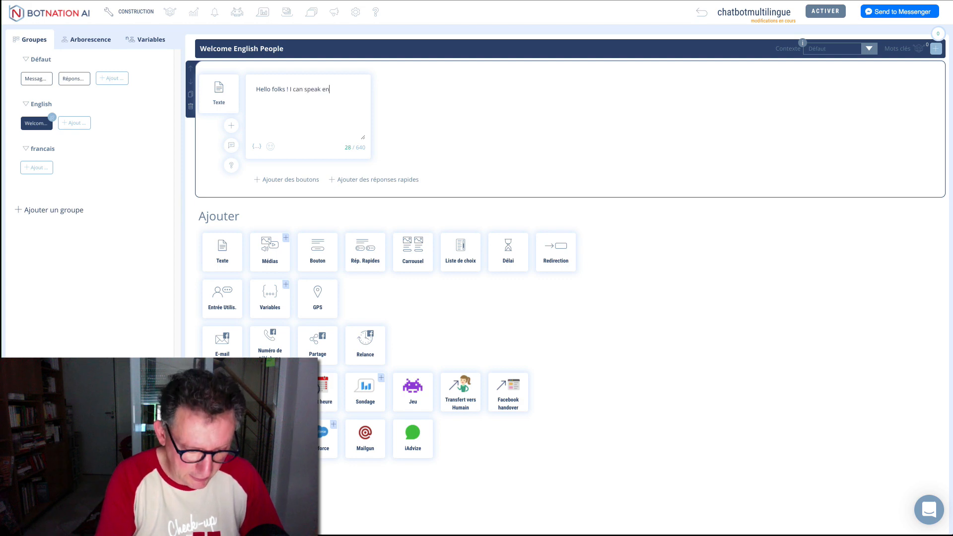
pyautogui.write('glish')
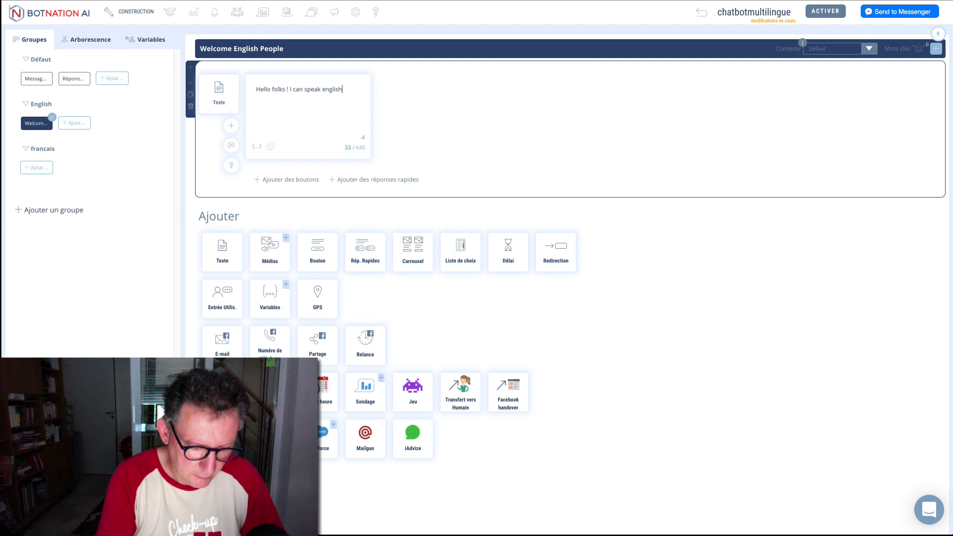
pyautogui.write(' with you')
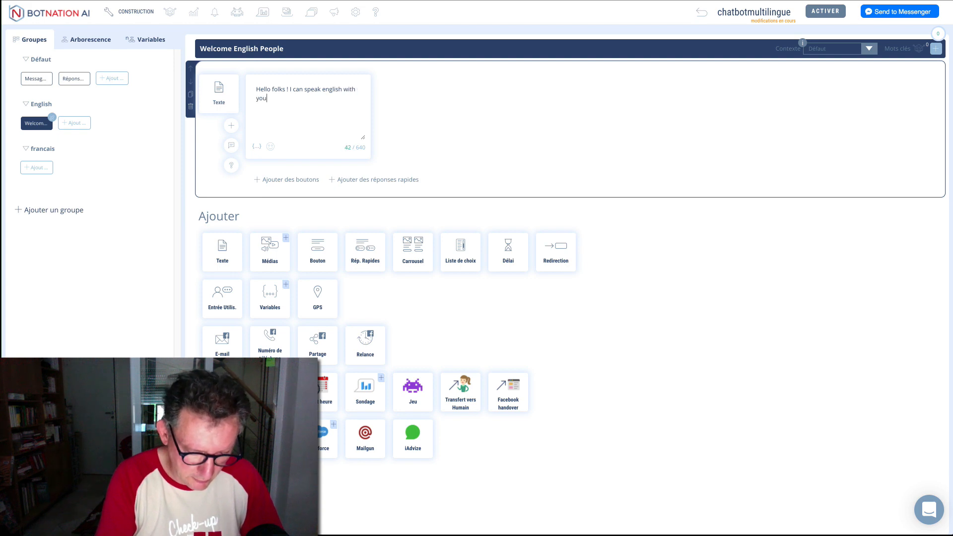
pyautogui.write(' !')
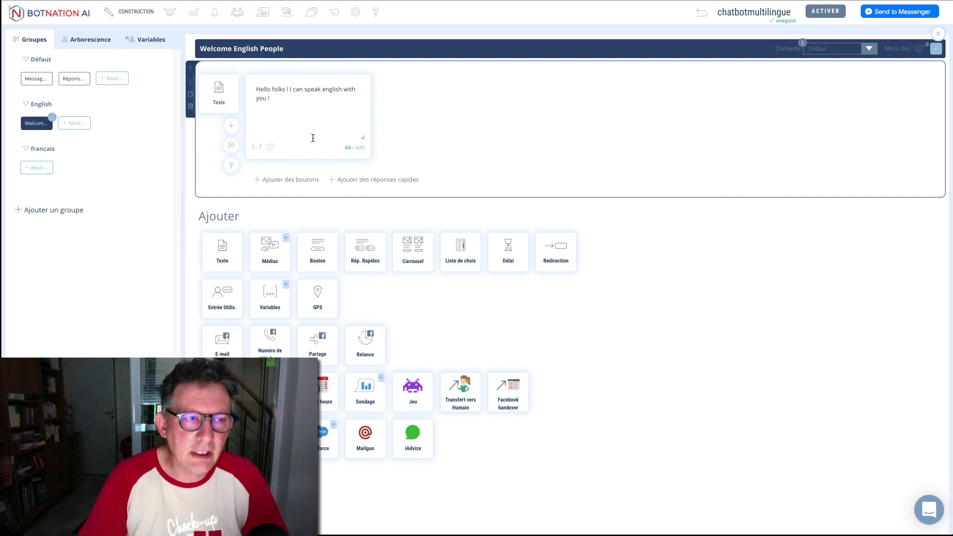
# Step: Create an english-context keyword rule for Welcome English People with keywords hello, hey and hi
pyautogui.click(935, 50)
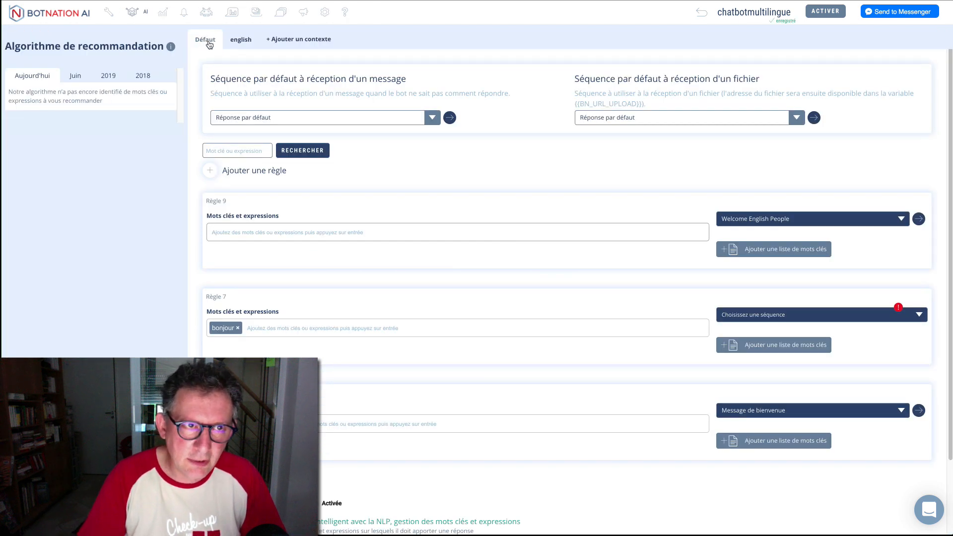
pyautogui.click(241, 43)
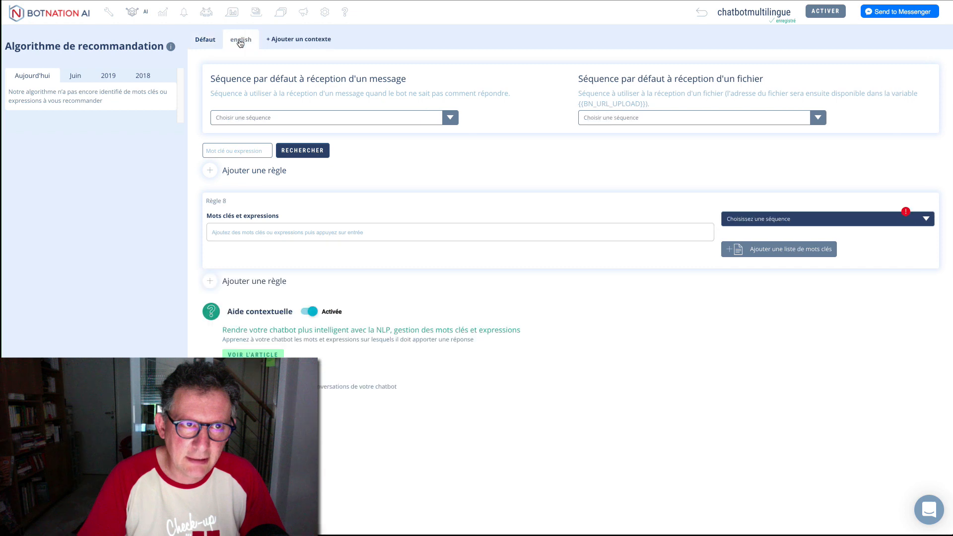
pyautogui.click(270, 232)
pyautogui.write('hello')
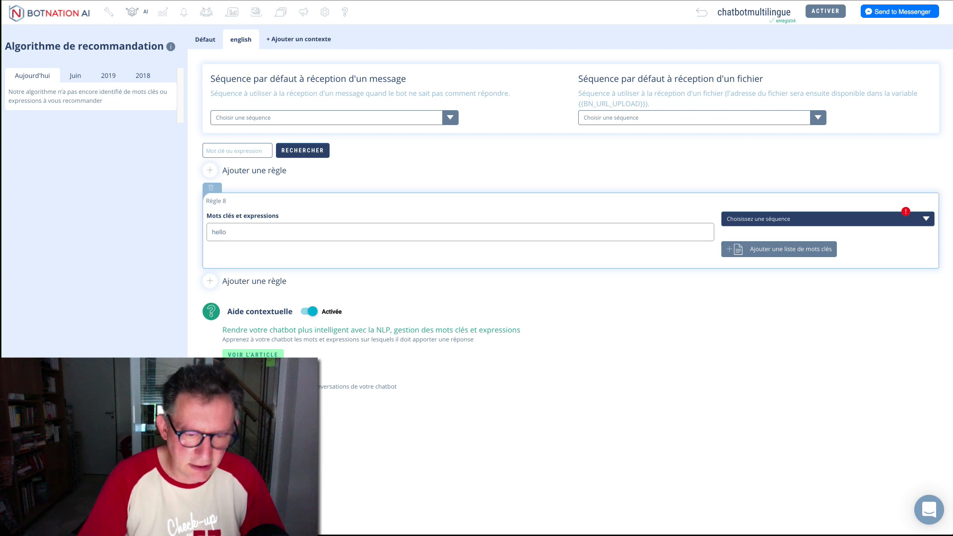
pyautogui.press('Return')
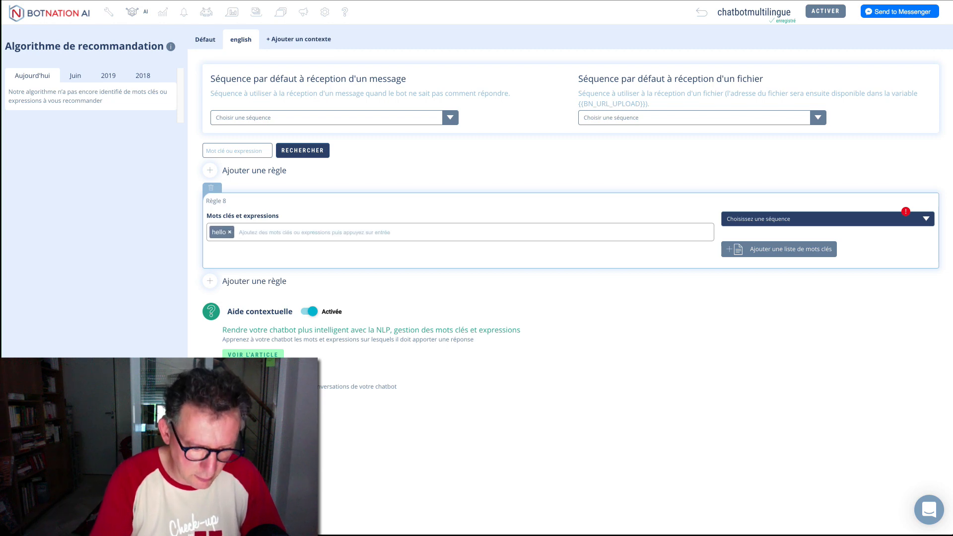
pyautogui.write('hey')
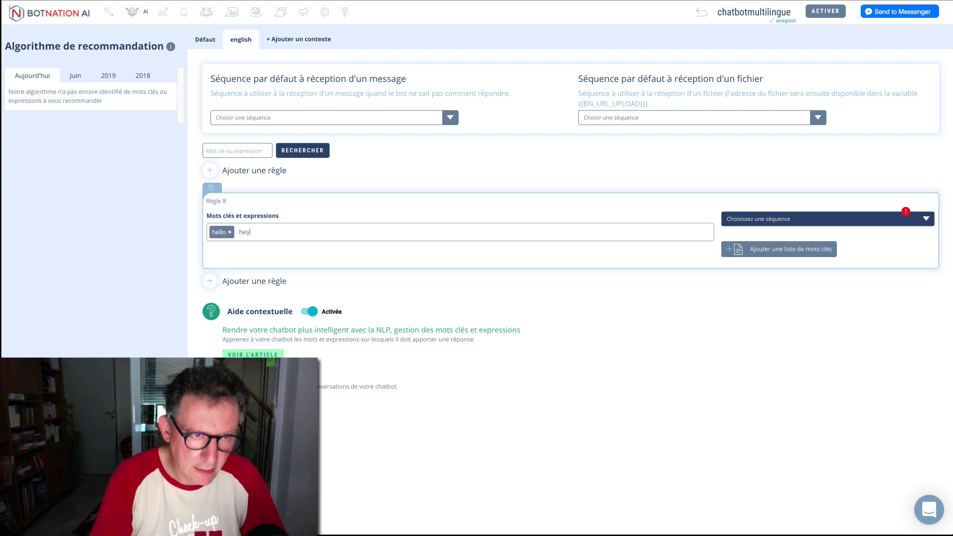
pyautogui.press('Return')
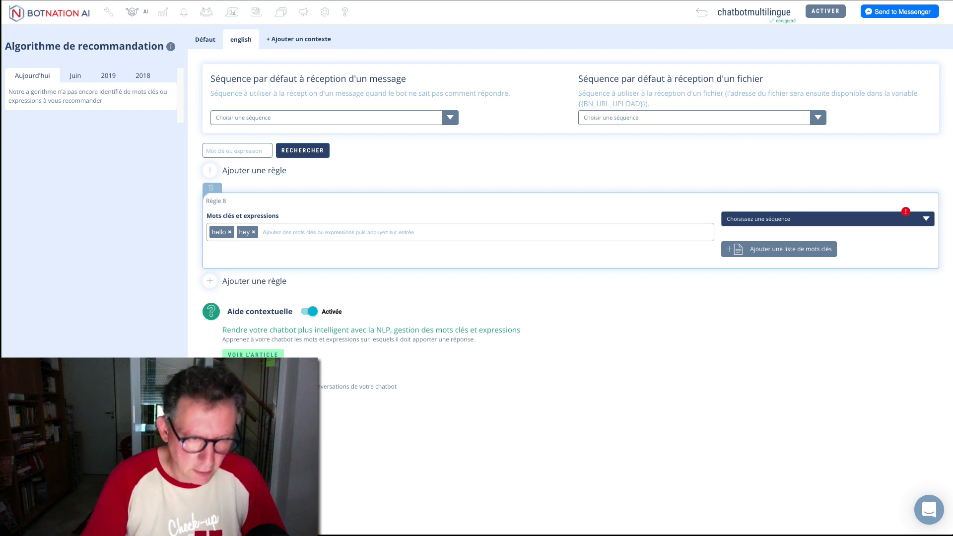
pyautogui.write('hi')
pyautogui.press('Return')
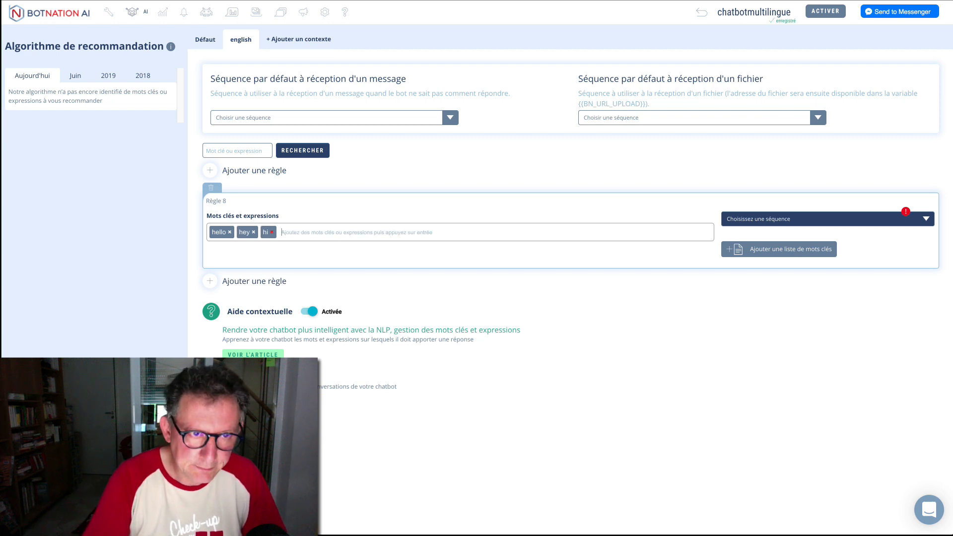
pyautogui.click(177, 293)
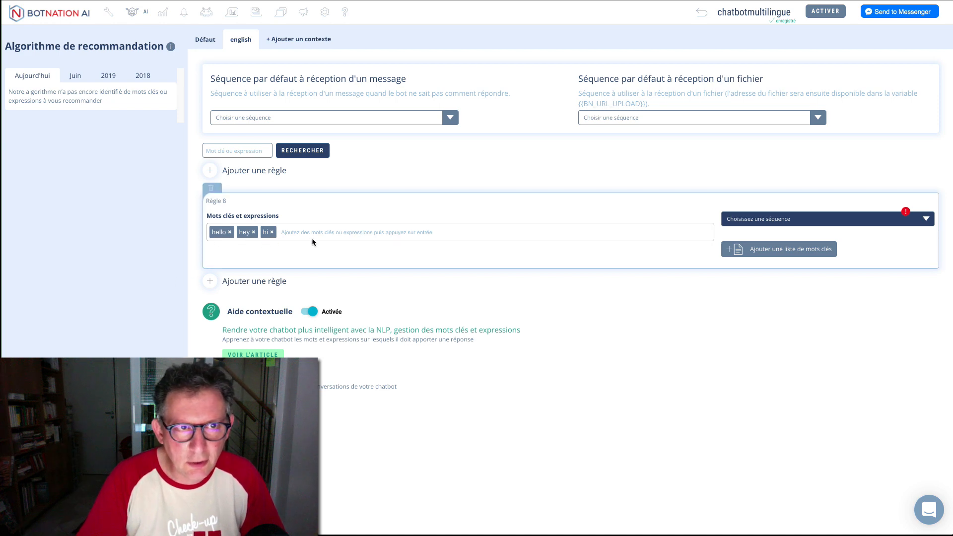
pyautogui.click(209, 45)
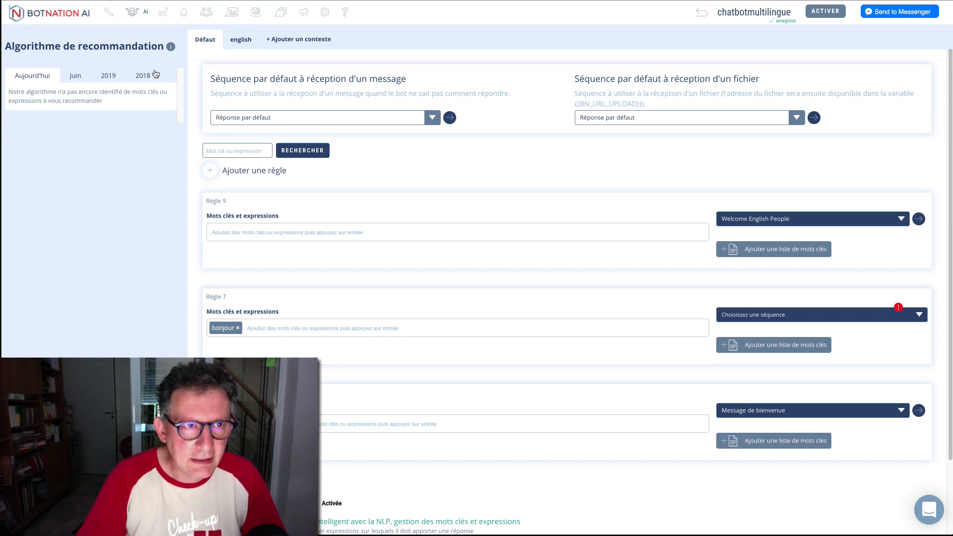
pyautogui.click(109, 12)
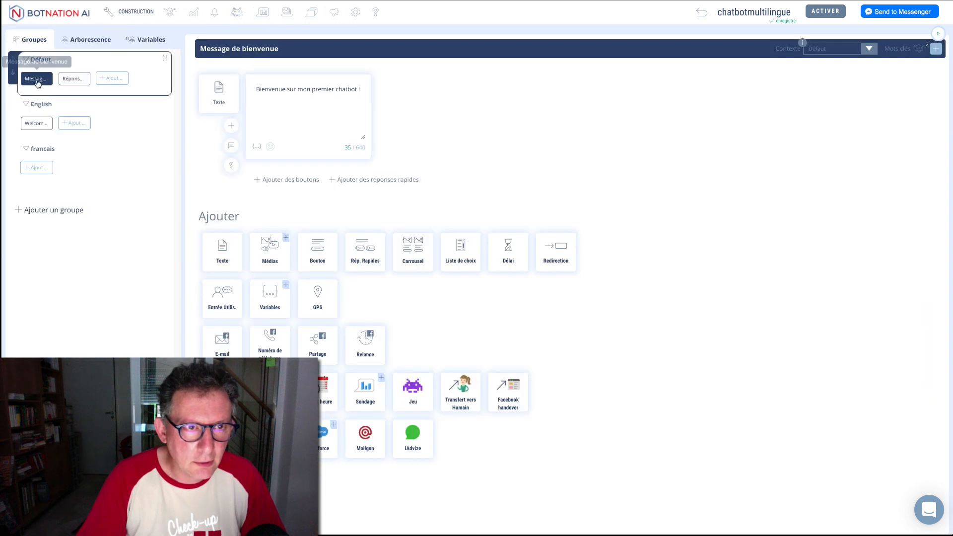
# Step: Go from Message de bienvenue's keywords to the Défaut context's keyword rules page
pyautogui.click(917, 49)
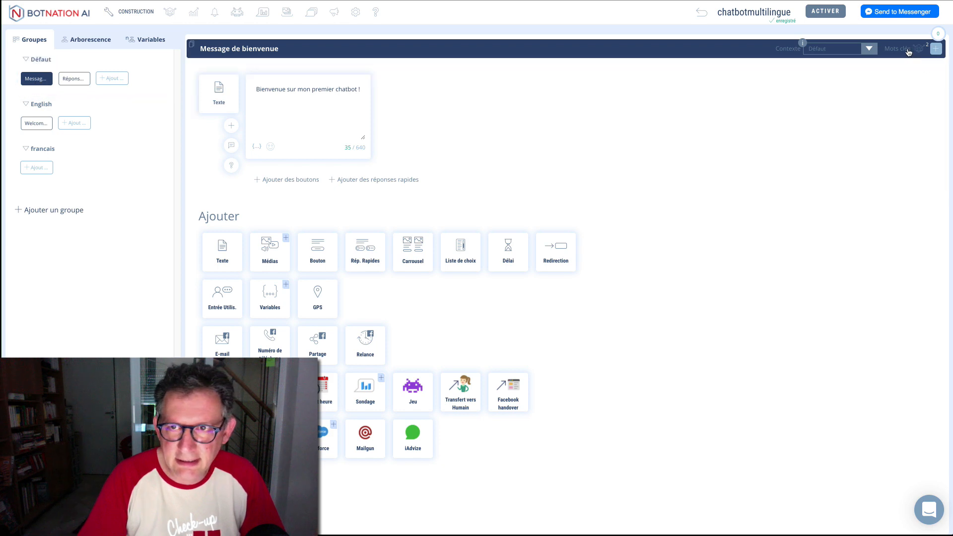
pyautogui.click(933, 51)
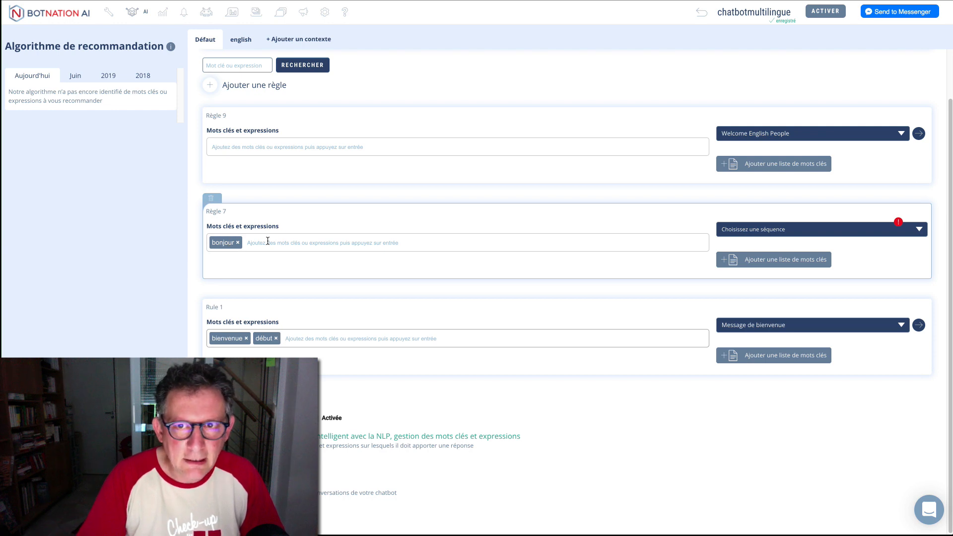
# Step: Add hi, hey and hello to Règle 7 and make it answer with Message de bienvenue
pyautogui.click(307, 247)
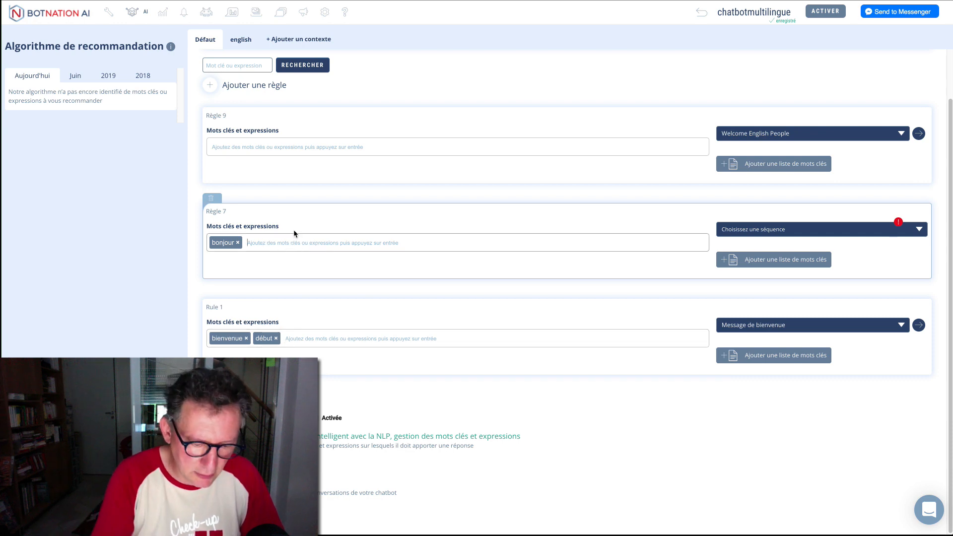
pyautogui.write('hi')
pyautogui.press('Return')
pyautogui.write('hey')
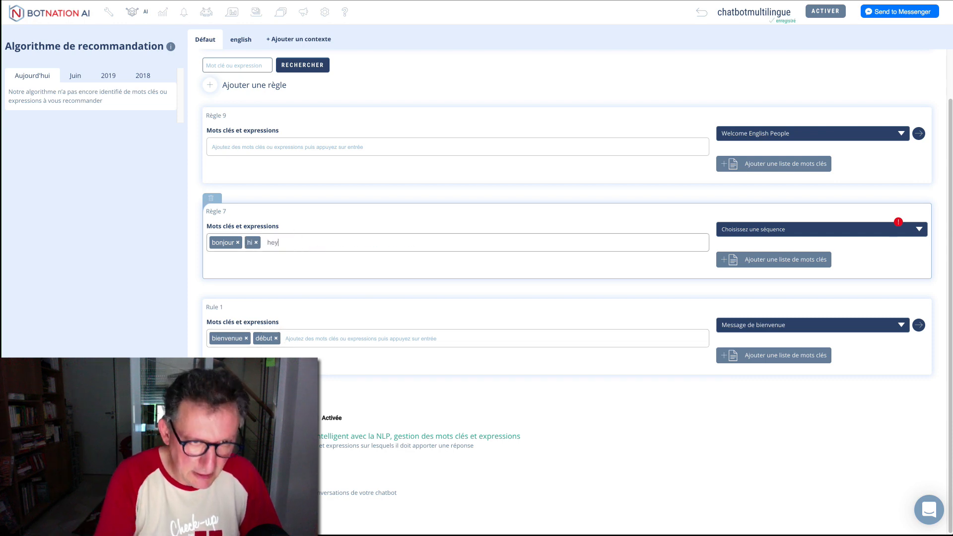
pyautogui.press('Return')
pyautogui.write('hel')
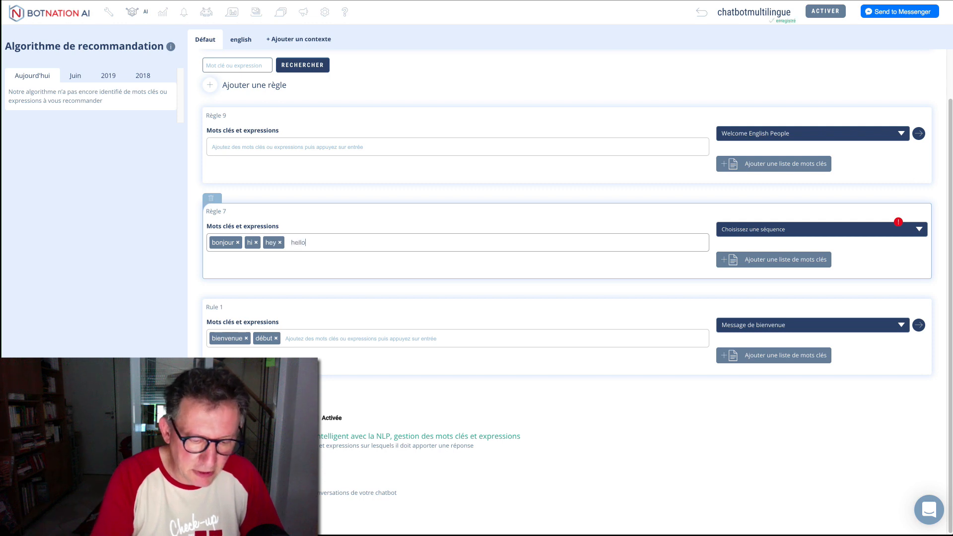
pyautogui.write('lo')
pyautogui.press('Return')
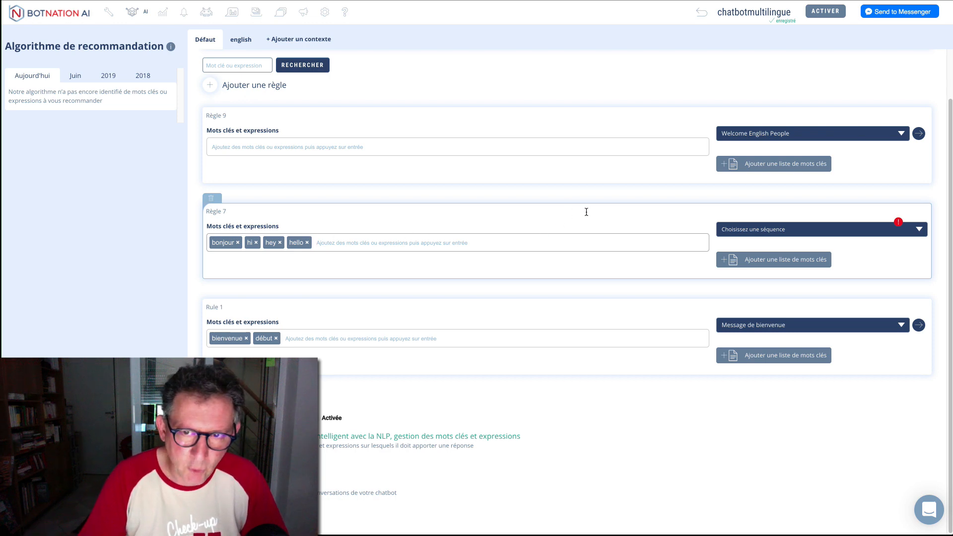
pyautogui.click(814, 231)
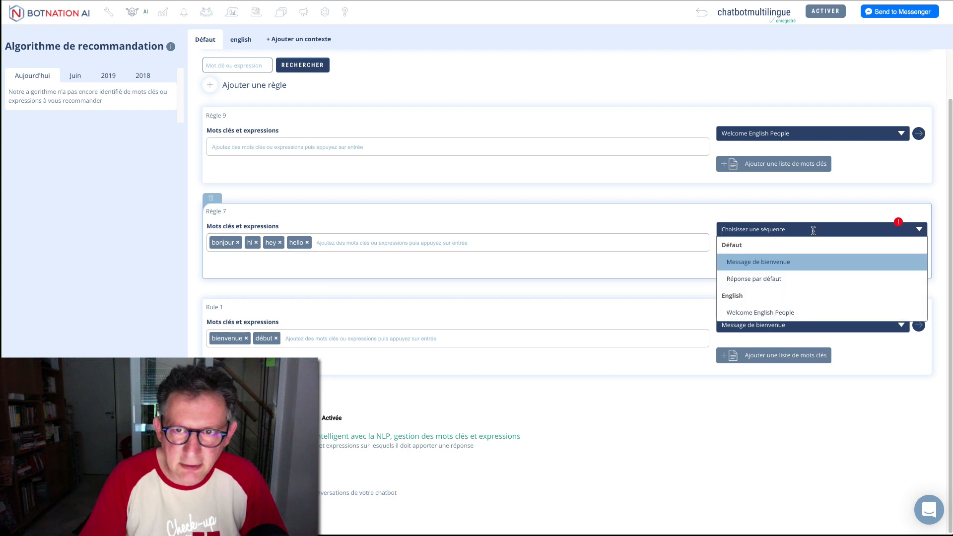
pyautogui.click(769, 262)
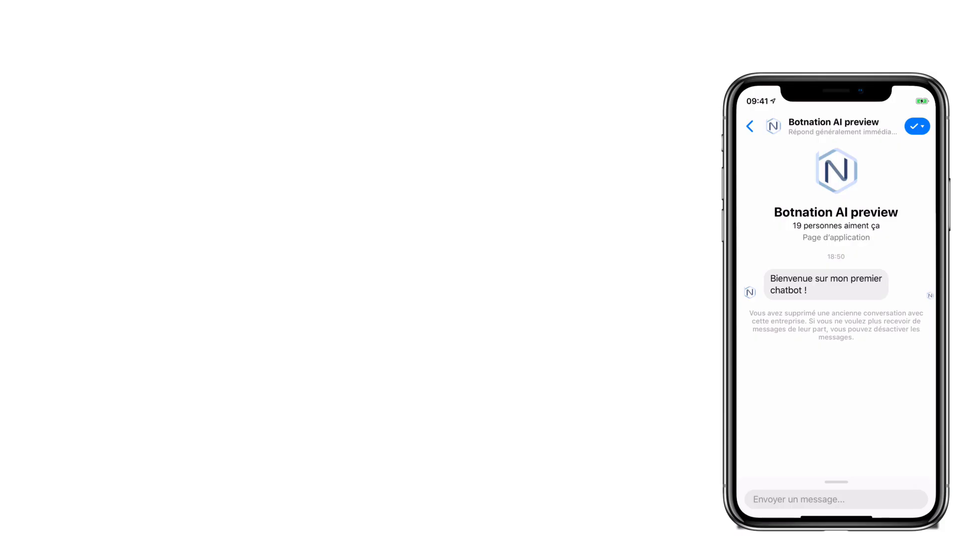
# Step: Send 'Hello' in the Messenger preview to test the bot's welcome reply
pyautogui.click(837, 500)
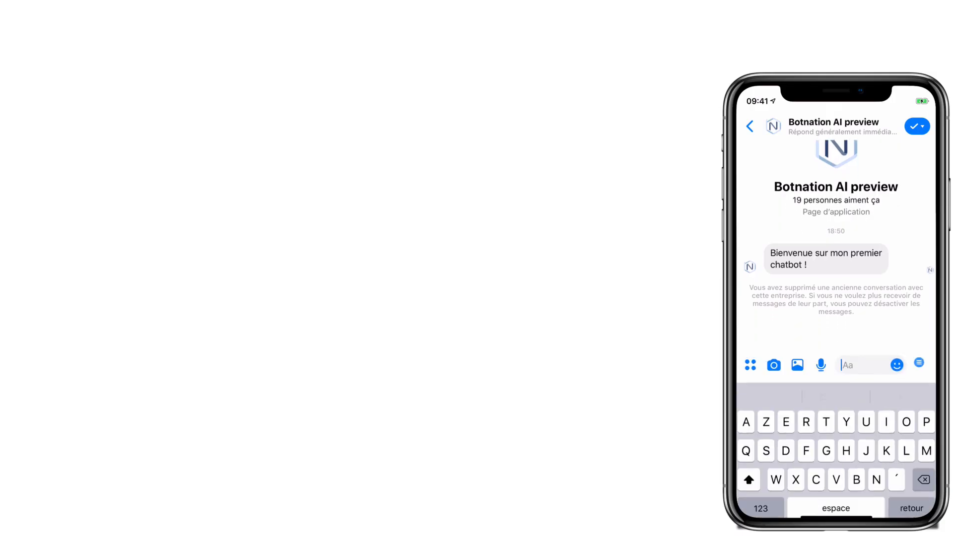
pyautogui.write('Hello')
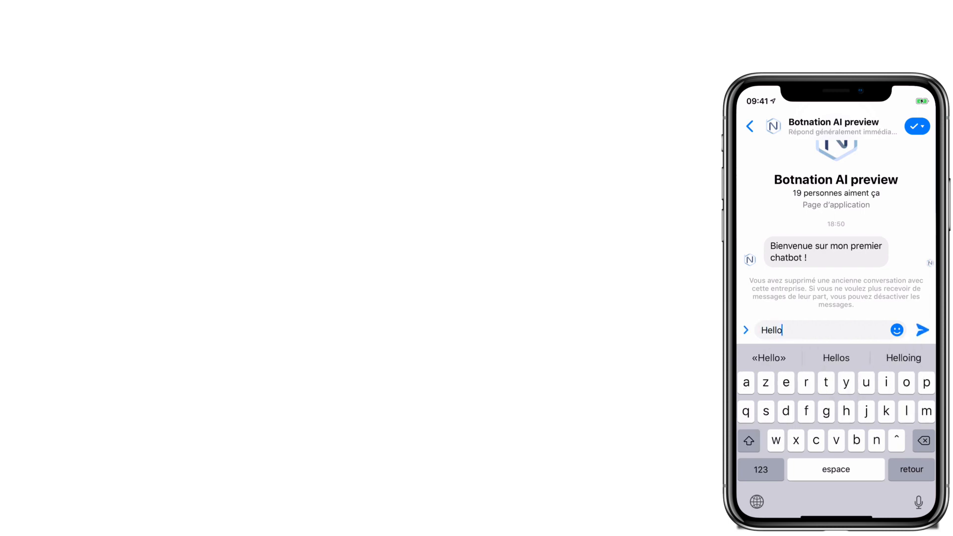
pyautogui.press('Return')
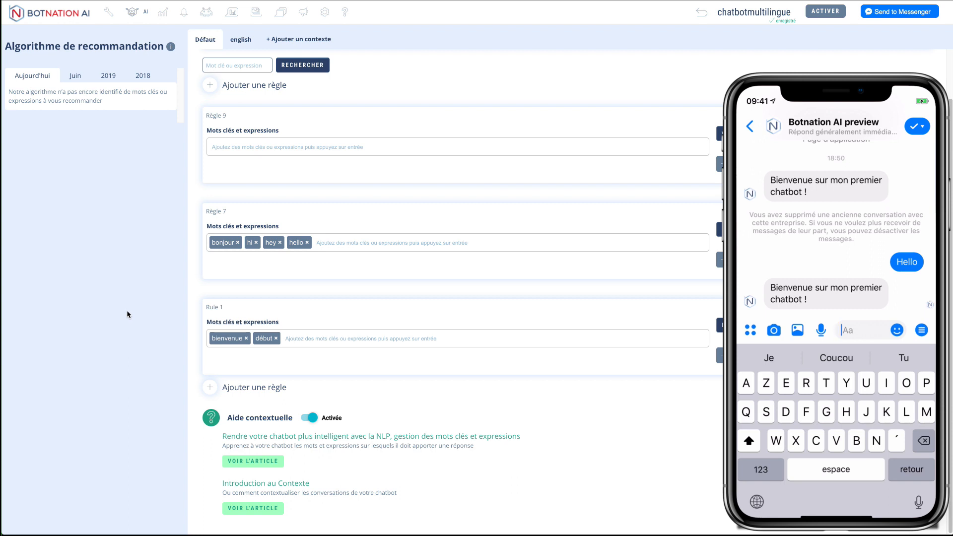
# Step: Add a switchToEnglish sequence to the Défaut group that redirects to Welcome English People
pyautogui.click(110, 13)
pyautogui.click(112, 78)
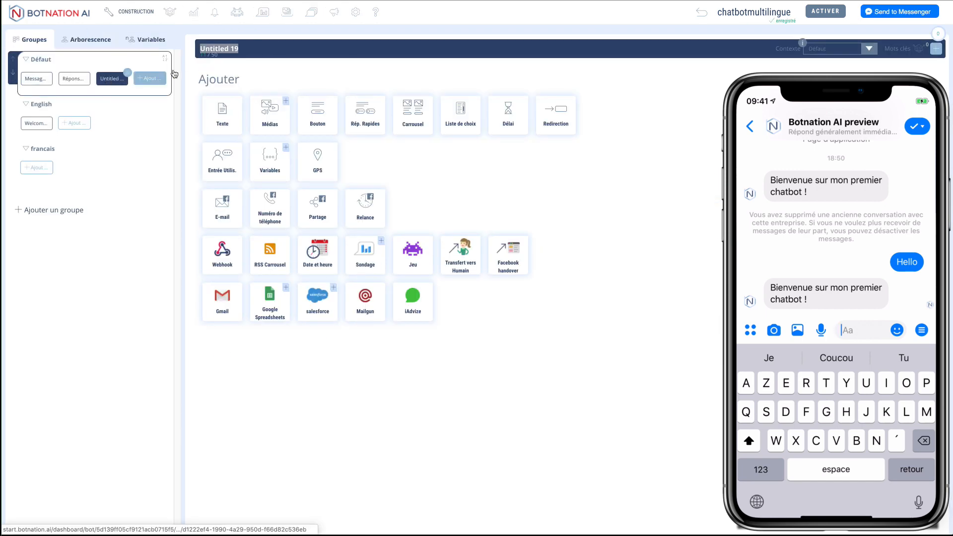
pyautogui.write('swi')
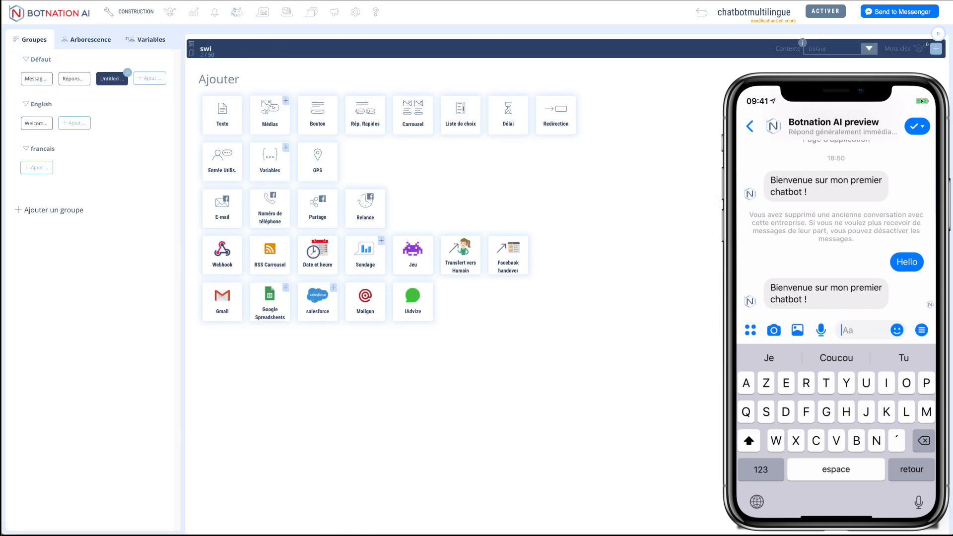
pyautogui.write('tchToEnglish')
pyautogui.click(551, 126)
pyautogui.click(332, 80)
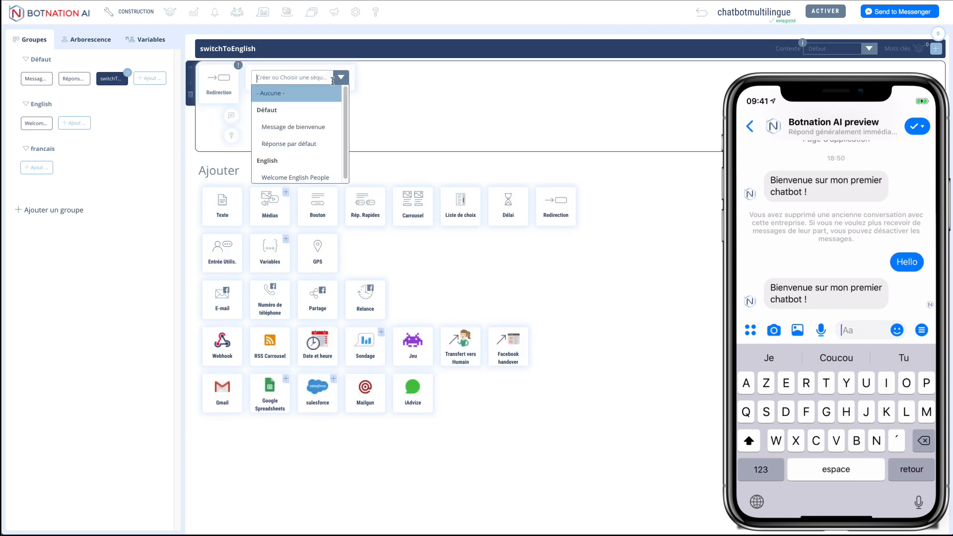
pyautogui.click(305, 179)
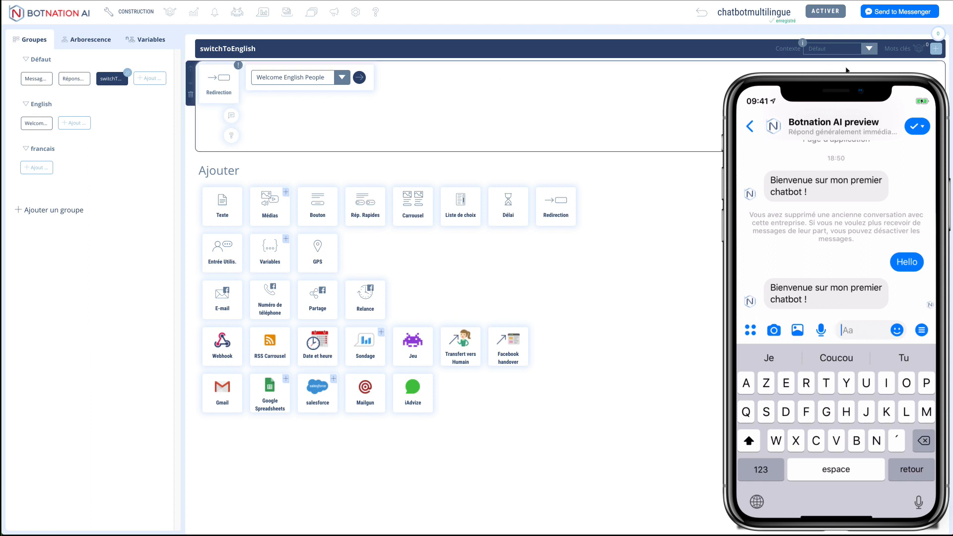
# Step: Create Règle 10 for switchToEnglish with the keywords English, speak and american
pyautogui.click(919, 48)
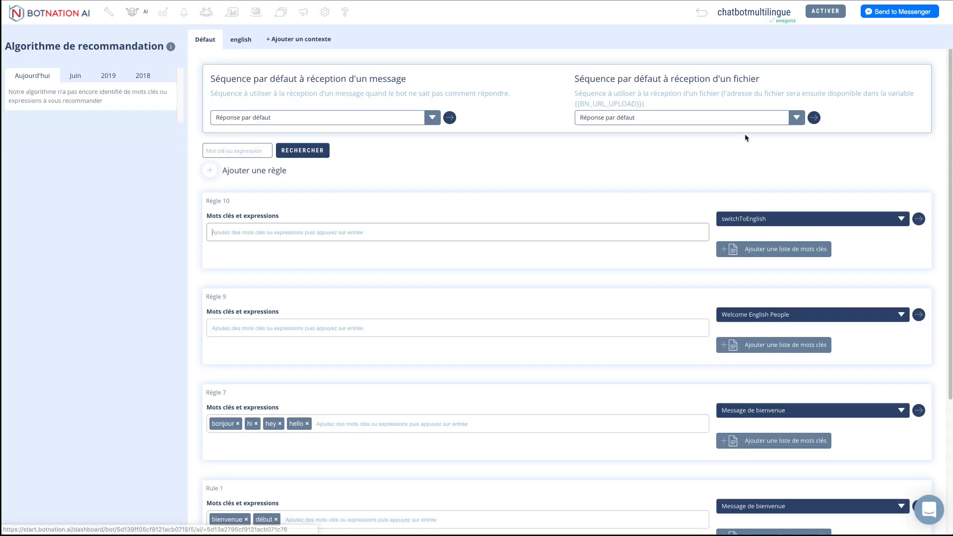
pyautogui.click(379, 235)
pyautogui.write('Engl')
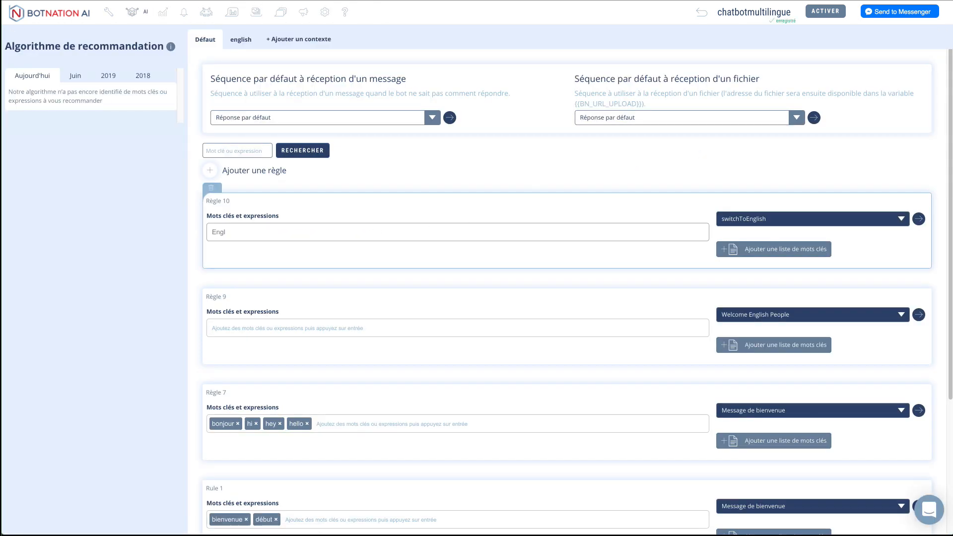
pyautogui.write('ishg')
pyautogui.press('Return')
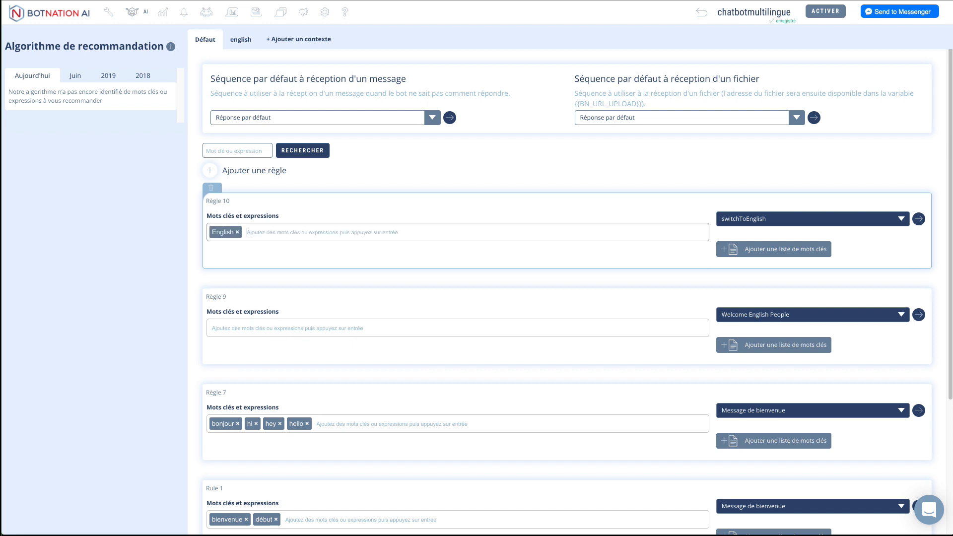
pyautogui.write('spea')
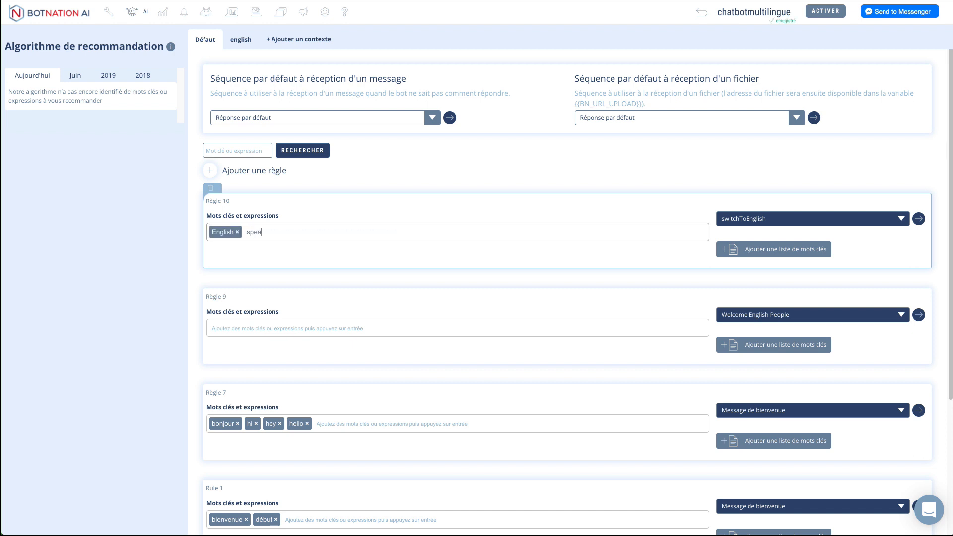
pyautogui.write('k')
pyautogui.press('Return')
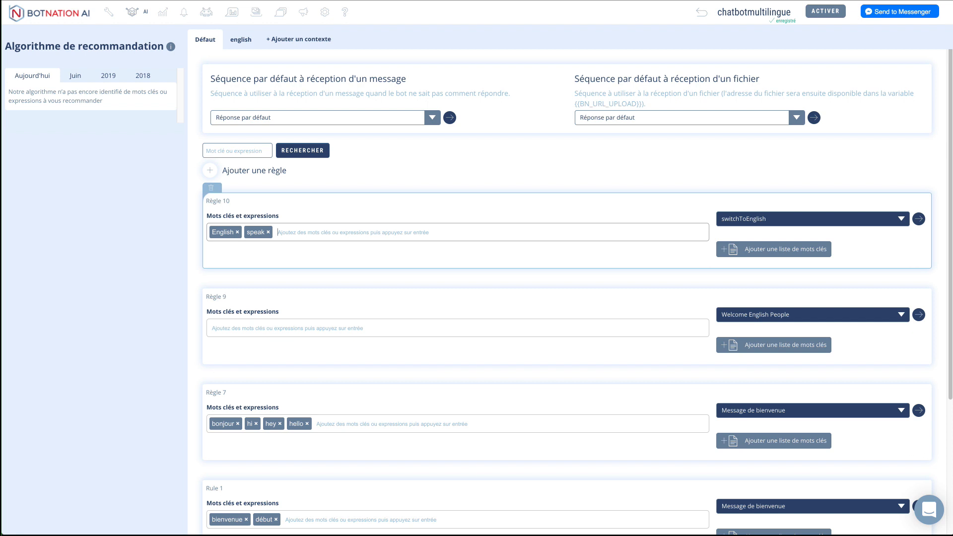
pyautogui.write('american')
pyautogui.press('Return')
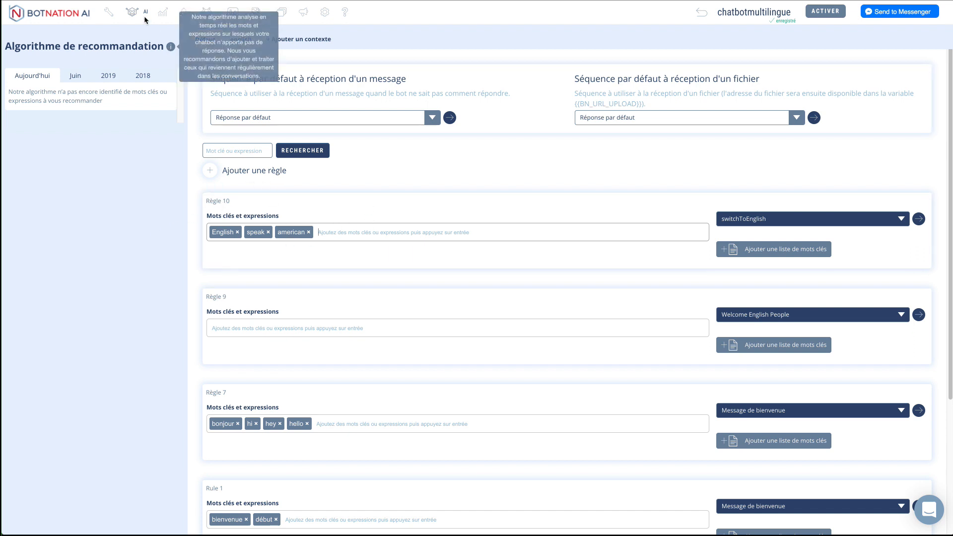
pyautogui.click(112, 13)
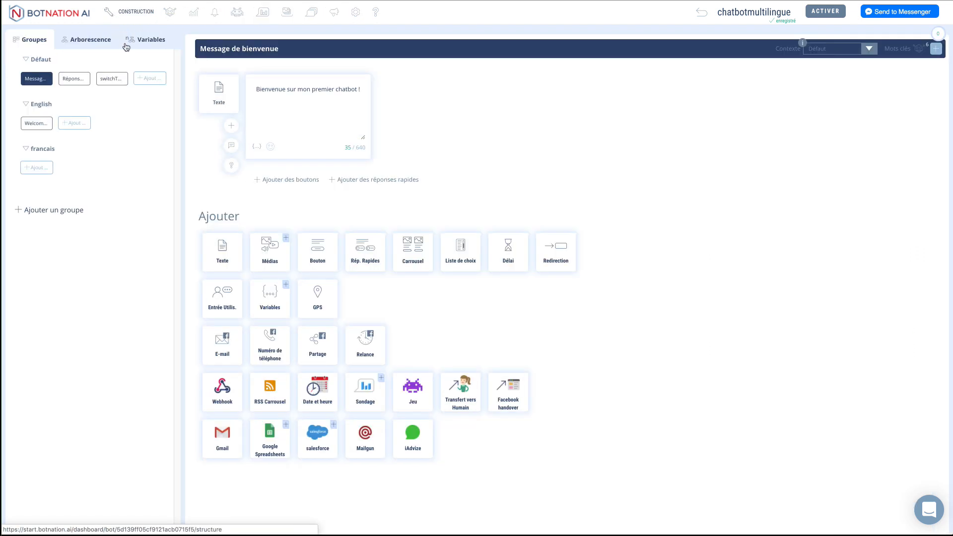
# Step: Add a Price sequence to the English group with the text 'It is free for you !'
pyautogui.click(113, 78)
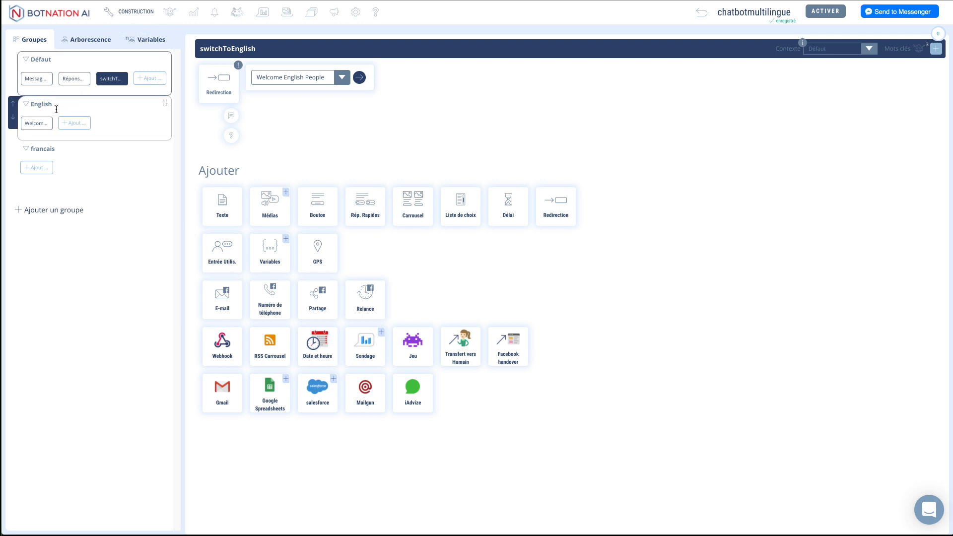
pyautogui.click(74, 123)
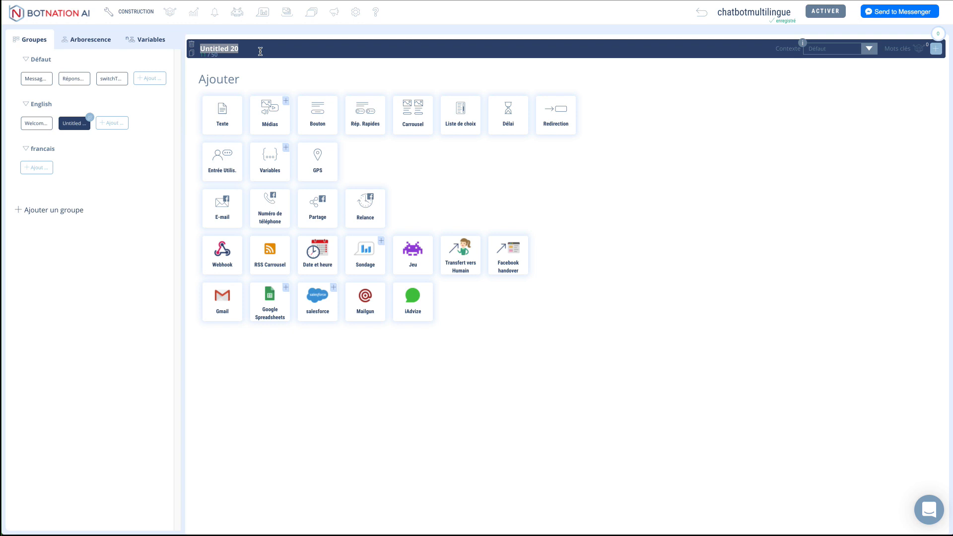
pyautogui.write('Pri')
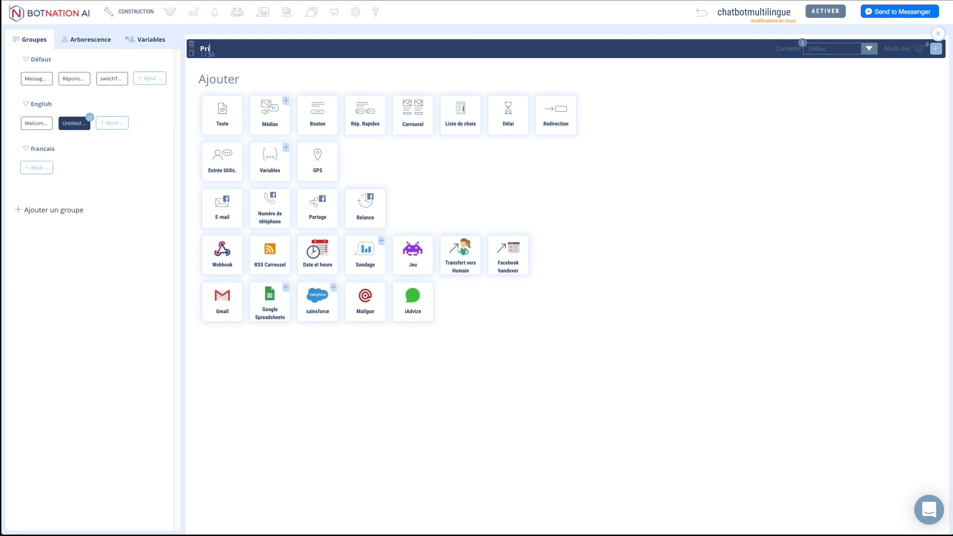
pyautogui.write('x')
pyautogui.write('ice')
pyautogui.click(229, 110)
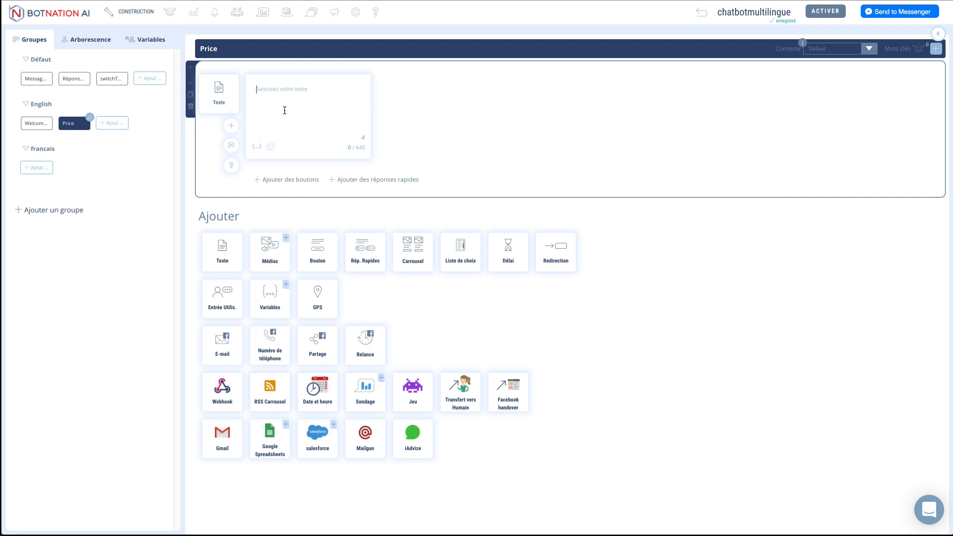
pyautogui.write('It is free for you !')
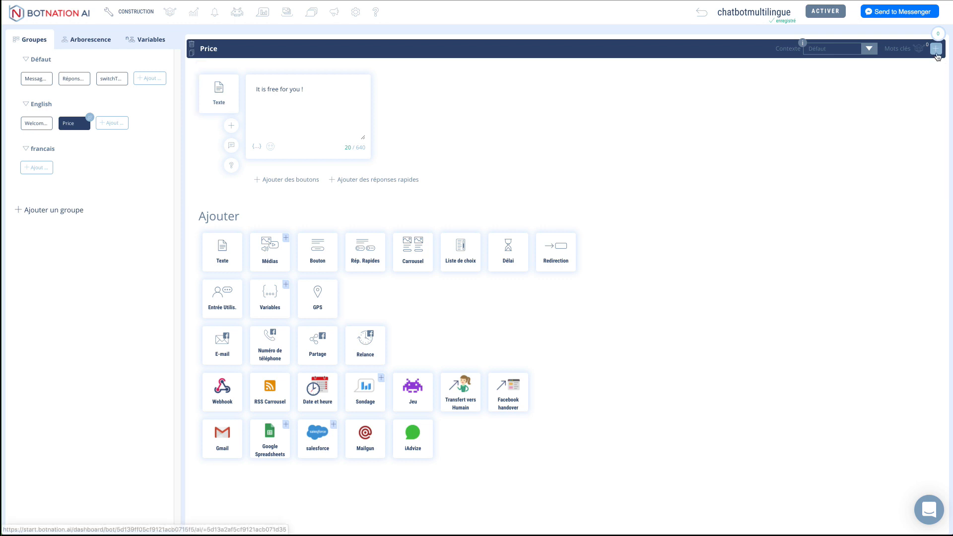
pyautogui.click(919, 48)
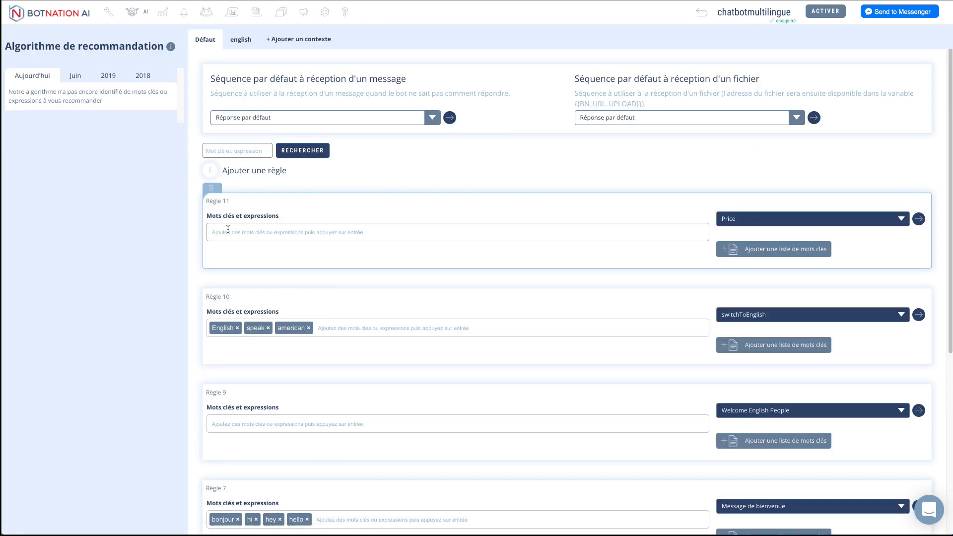
# Step: Give Règle 11 the keywords price and how much, routing them to Price
pyautogui.write('price')
pyautogui.press('Return')
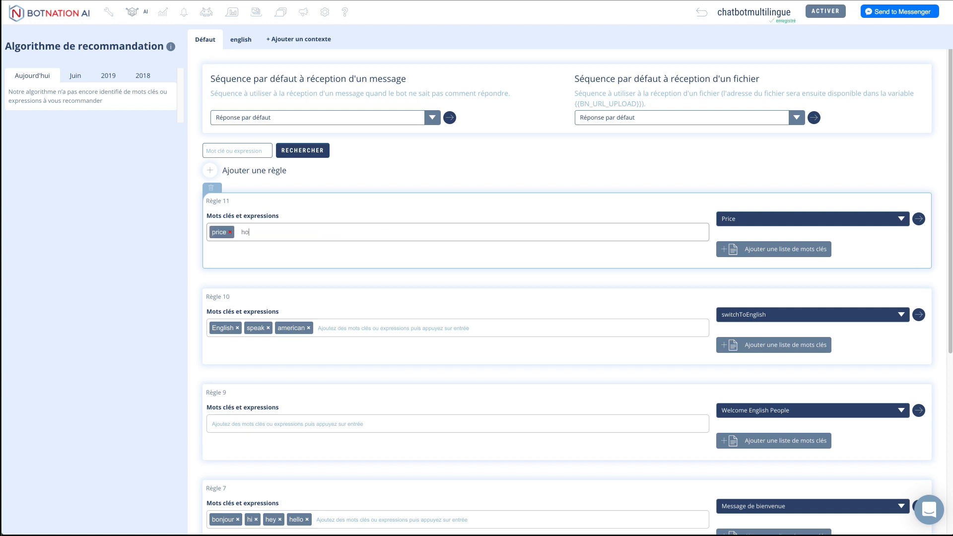
pyautogui.write('how much')
pyautogui.press('Return')
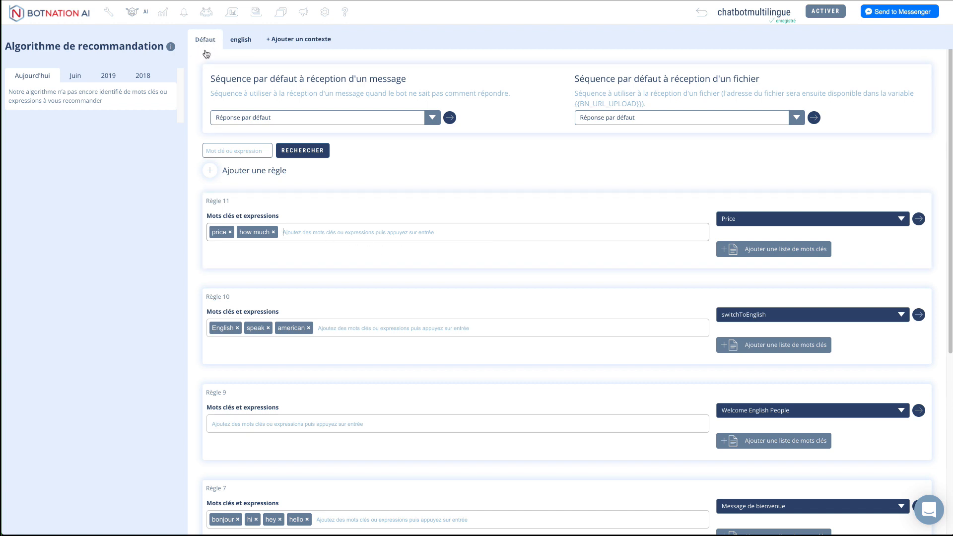
# Step: Strip price and how much from Règle 11, then delete Règle 11 and the keywordless Règle 9
pyautogui.click(273, 232)
pyautogui.click(230, 231)
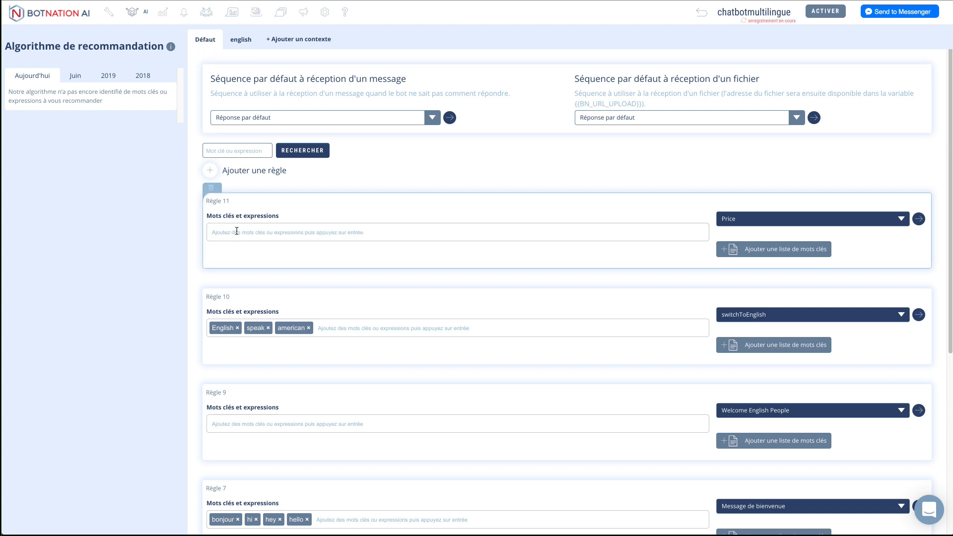
pyautogui.click(213, 189)
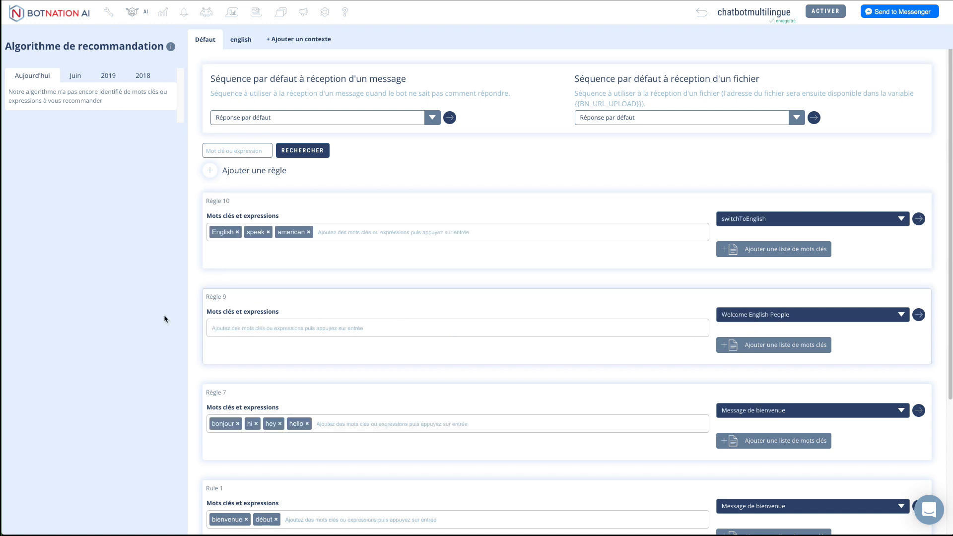
pyautogui.click(212, 285)
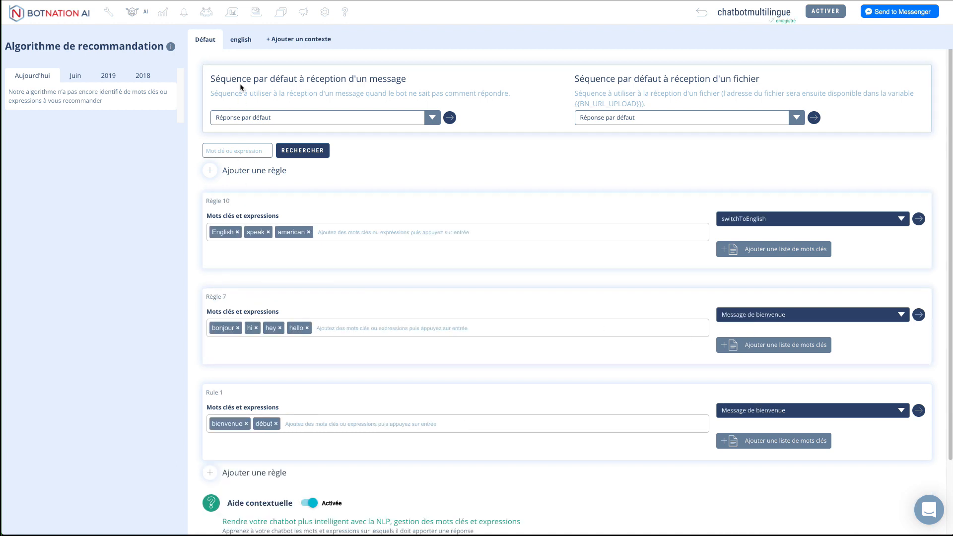
# Step: Add an english-context rule that sends price and how much to the Price sequence
pyautogui.click(240, 41)
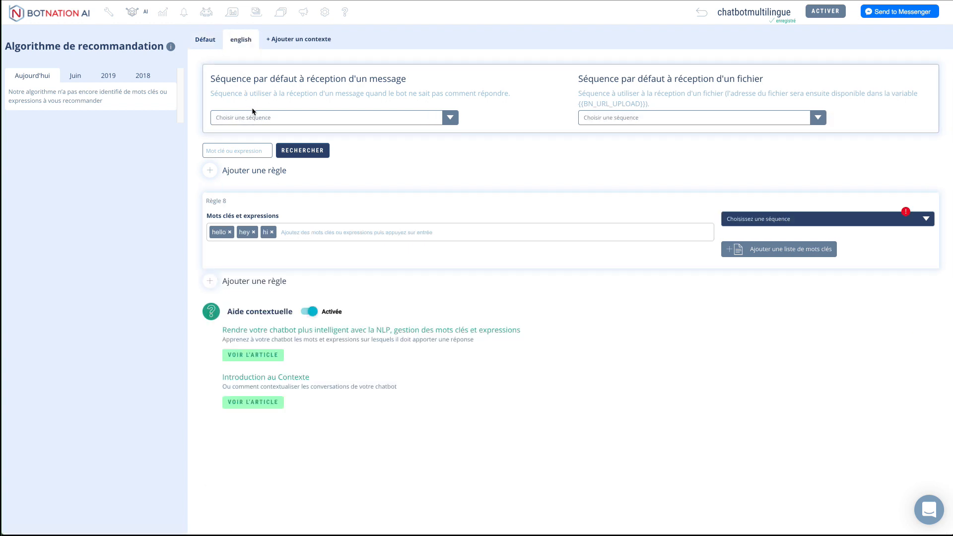
pyautogui.click(240, 173)
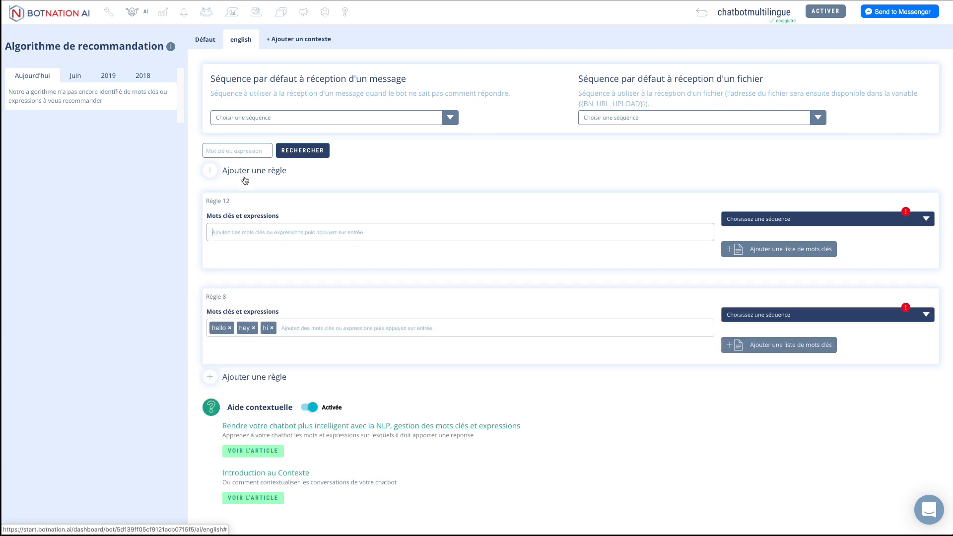
pyautogui.write('price')
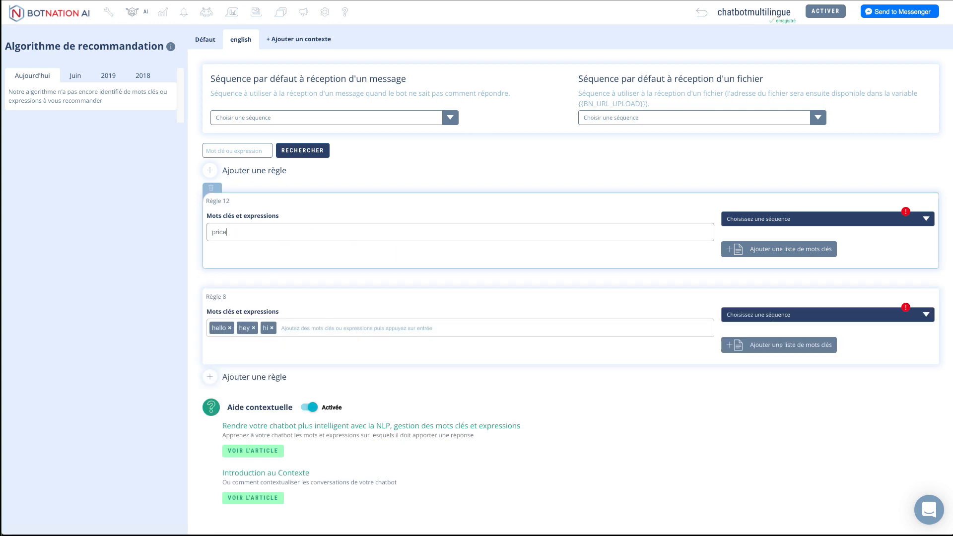
pyautogui.press('Return')
pyautogui.write('how much')
pyautogui.press('Return')
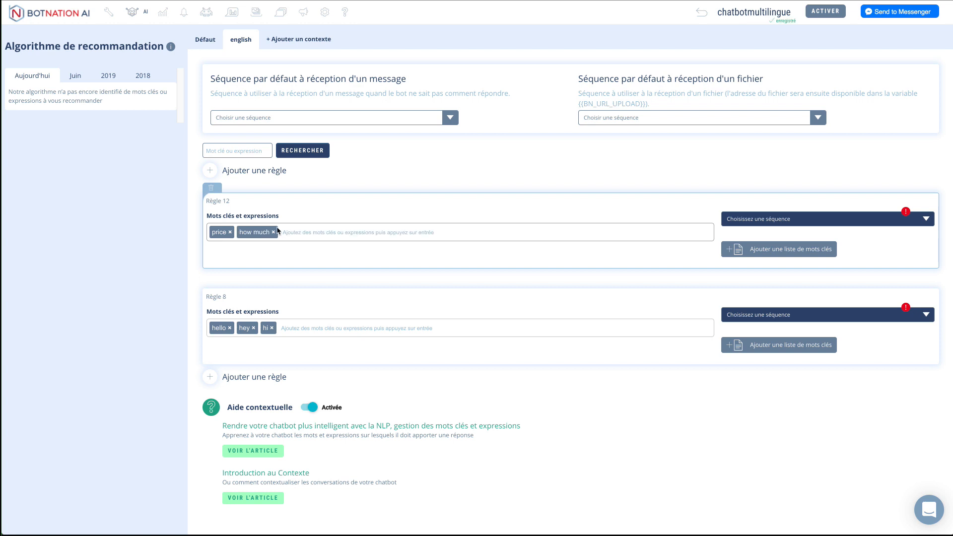
pyautogui.click(835, 219)
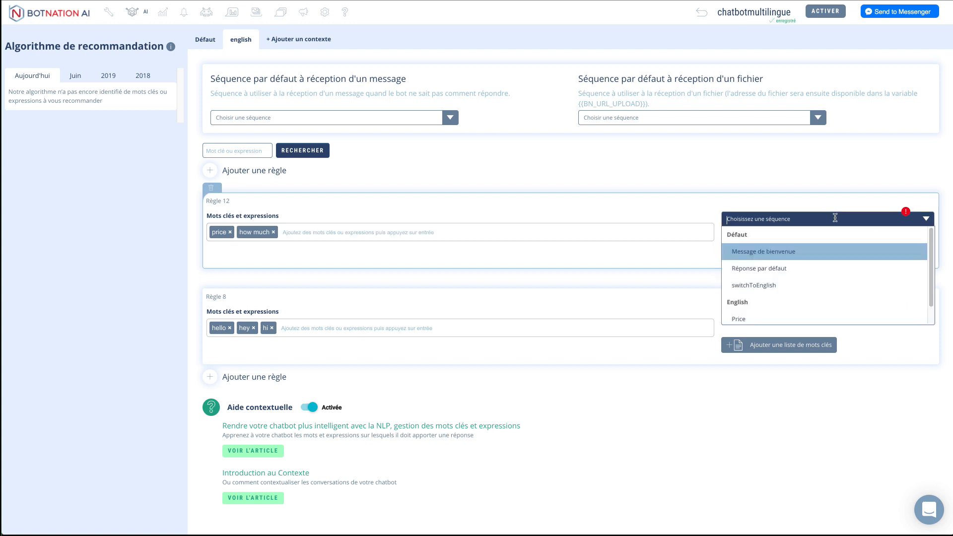
pyautogui.click(748, 319)
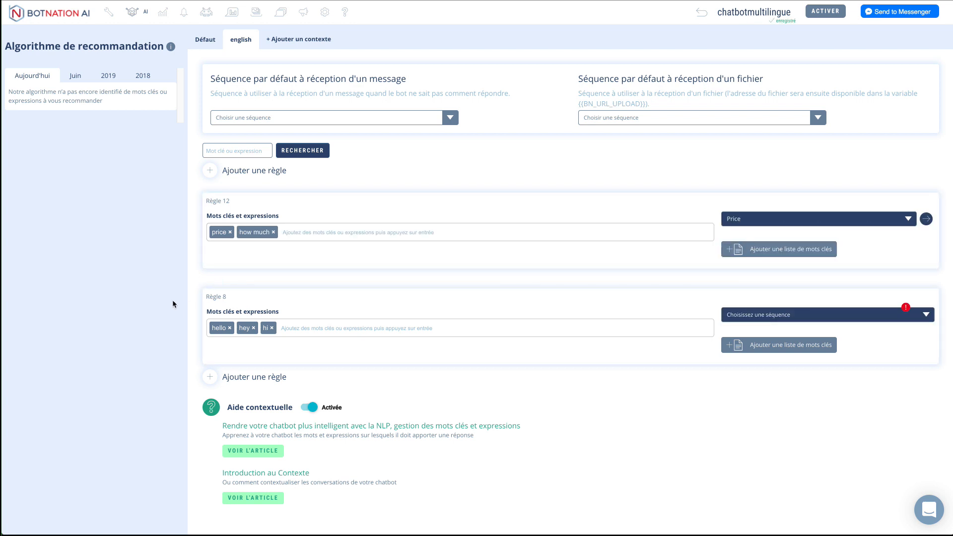
pyautogui.click(198, 44)
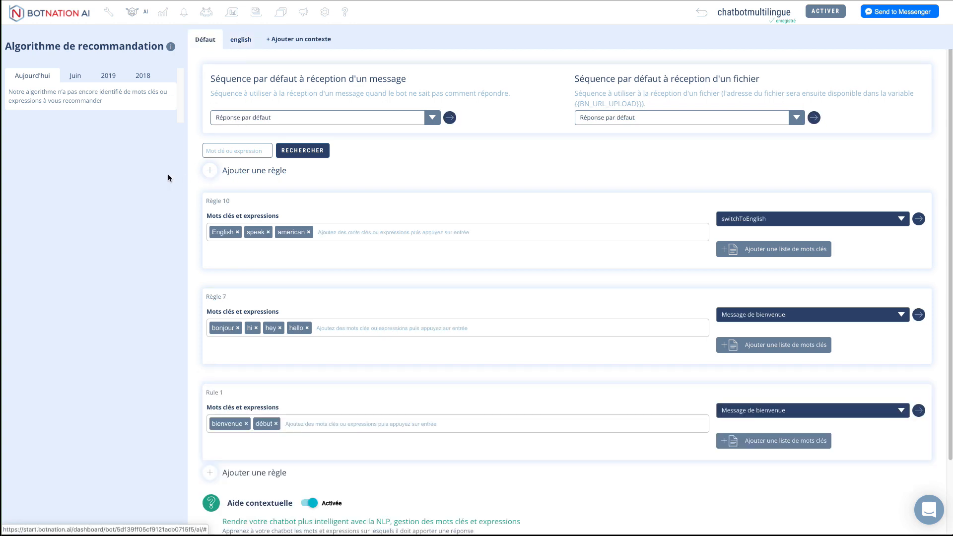
# Step: Name the new francais sequence prix and give it the text reply "C'est gratuit pour vous !"
pyautogui.click(106, 14)
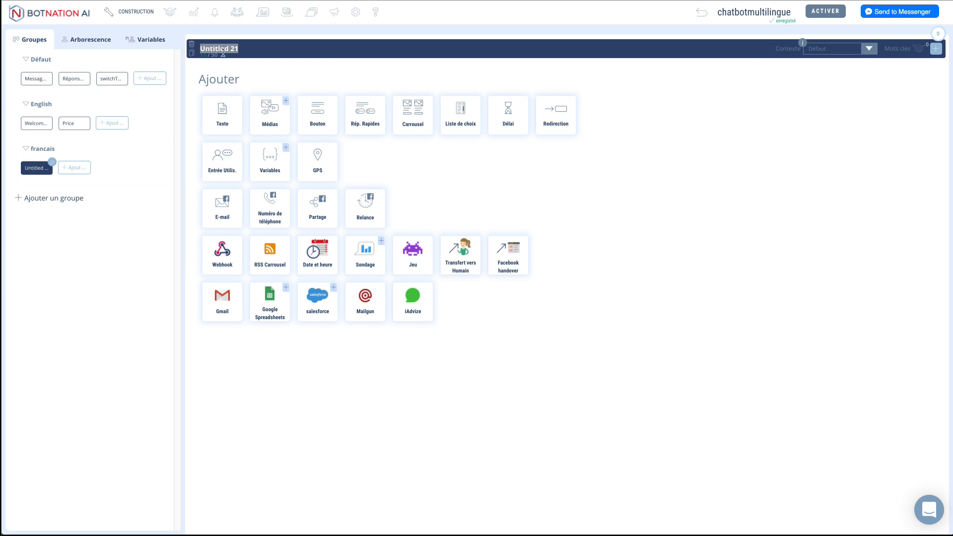
pyautogui.write('prix')
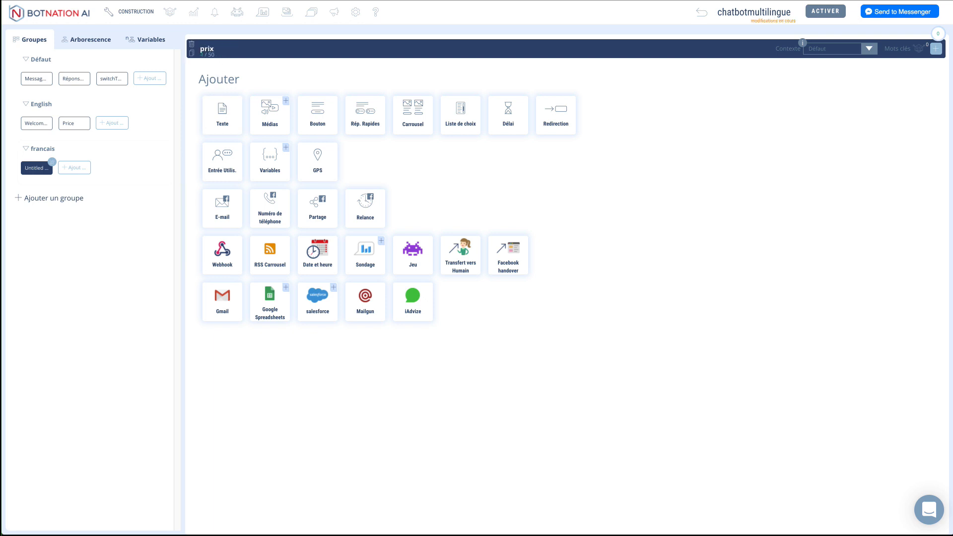
pyautogui.click(238, 108)
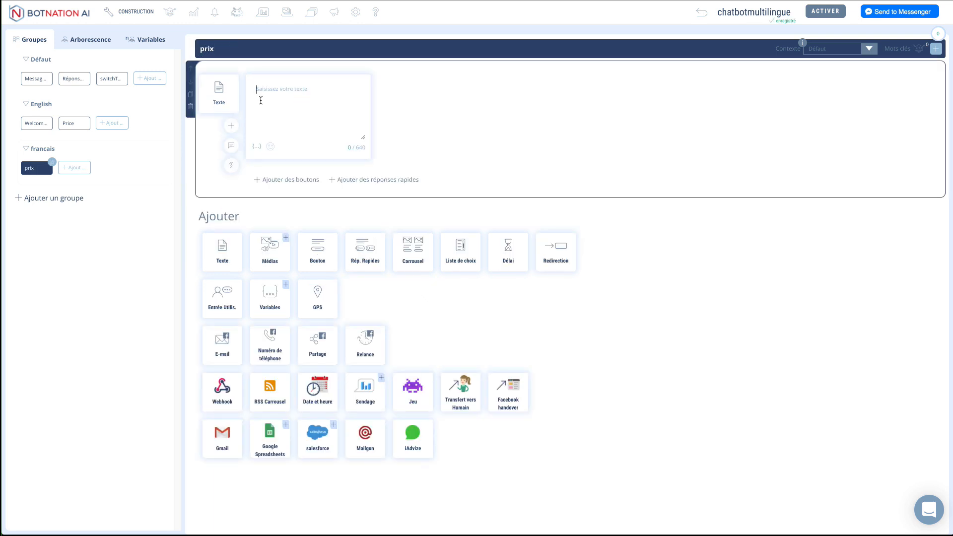
pyautogui.write('c')
pyautogui.click(934, 49)
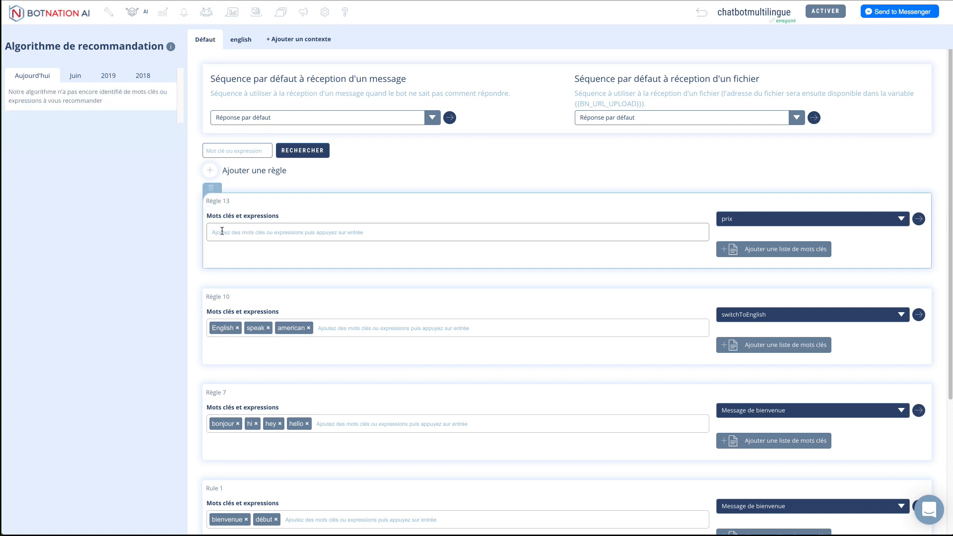
# Step: Give Règle 13 the keywords prix, coute and coûte
pyautogui.write('prix')
pyautogui.press('Return')
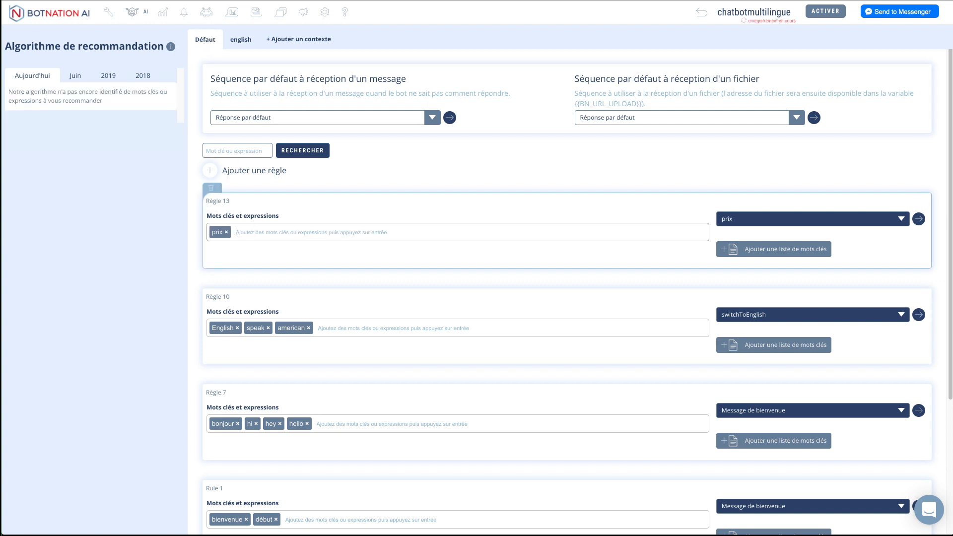
pyautogui.write('combie')
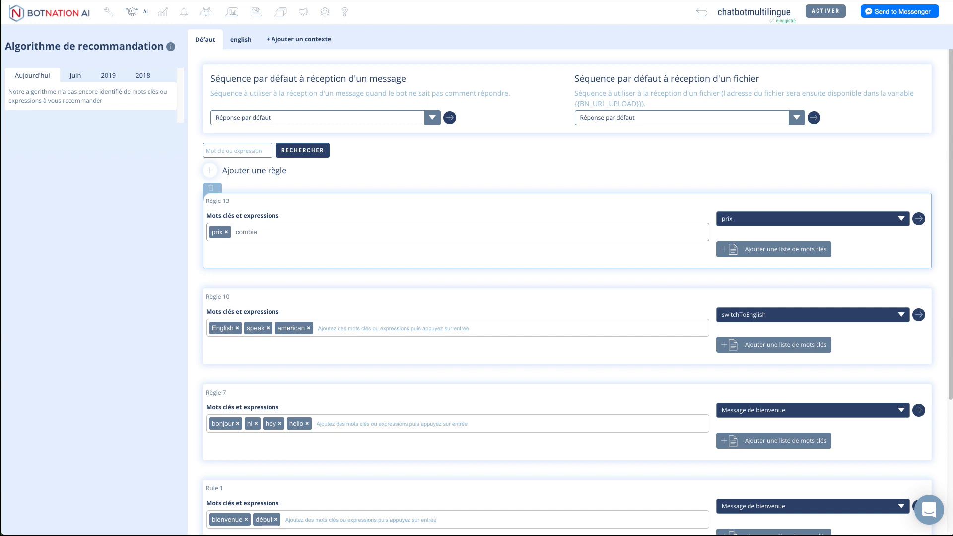
pyautogui.press('BackSpace')
pyautogui.write('coute')
pyautogui.press('Return')
pyautogui.write('coûte')
pyautogui.press('Return')
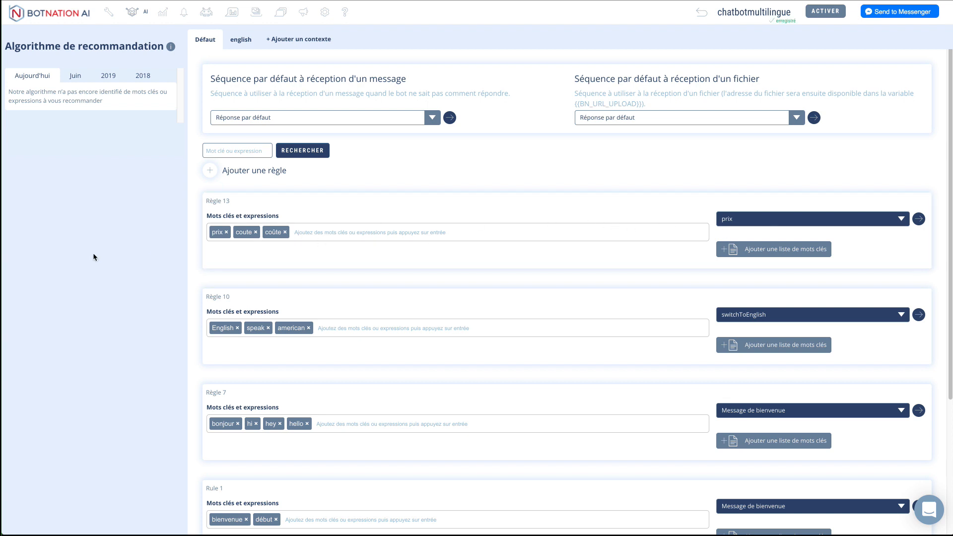
pyautogui.click(109, 14)
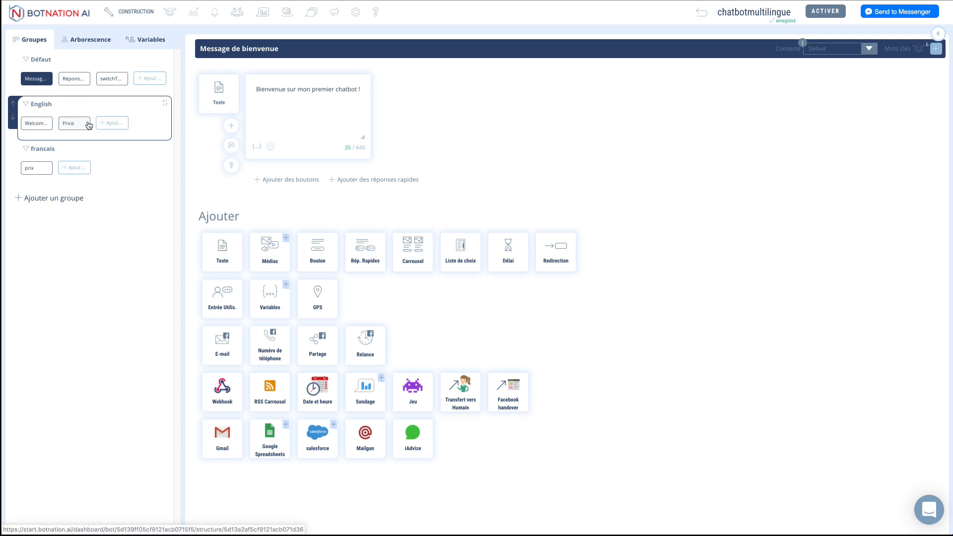
# Step: Create a switchToFrench sequence in the Défaut group that redirects to Message de bienvenue
pyautogui.click(152, 79)
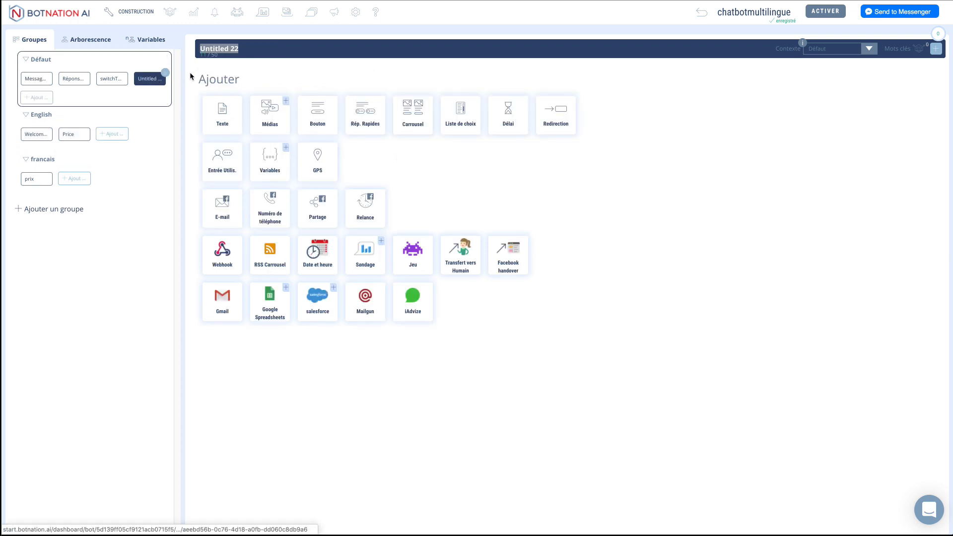
pyautogui.write('swi')
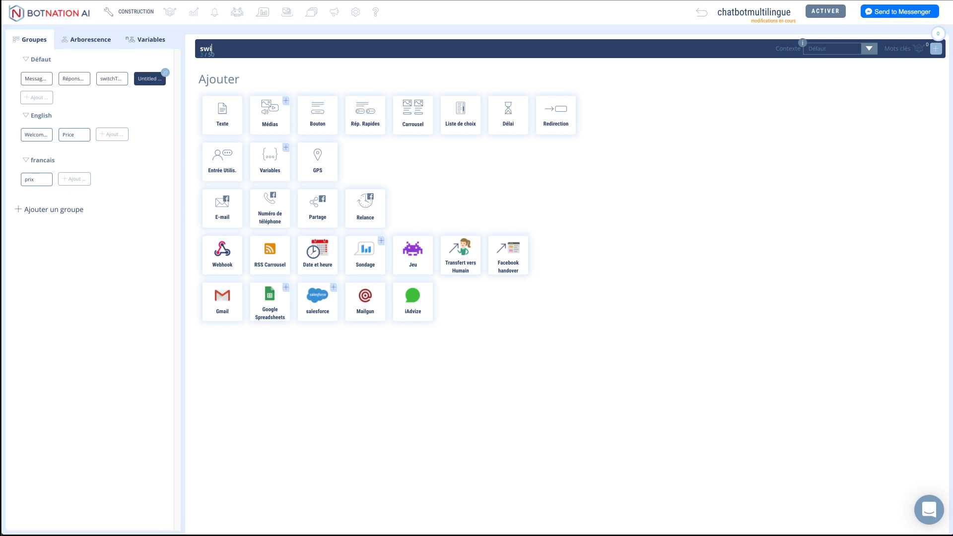
pyautogui.write('tchToFrench')
pyautogui.click(222, 112)
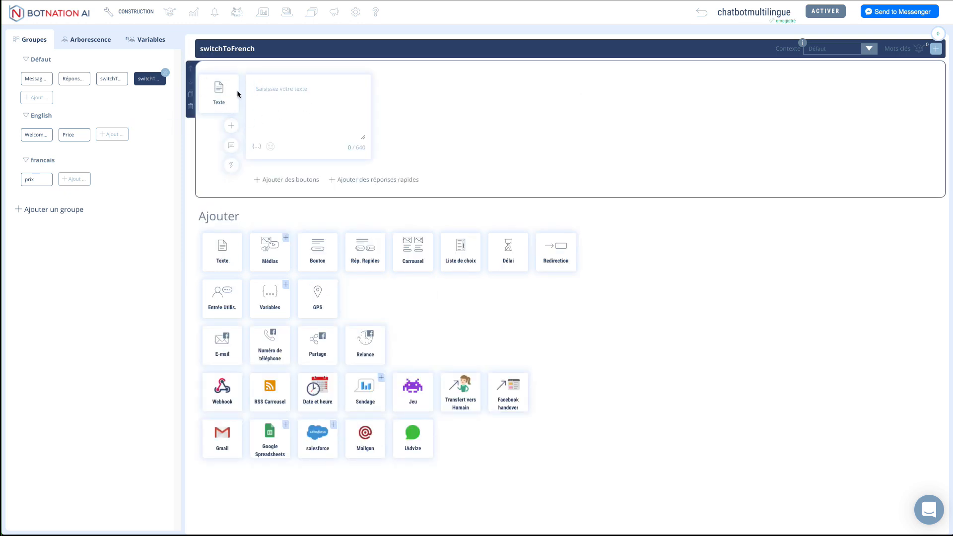
pyautogui.click(191, 107)
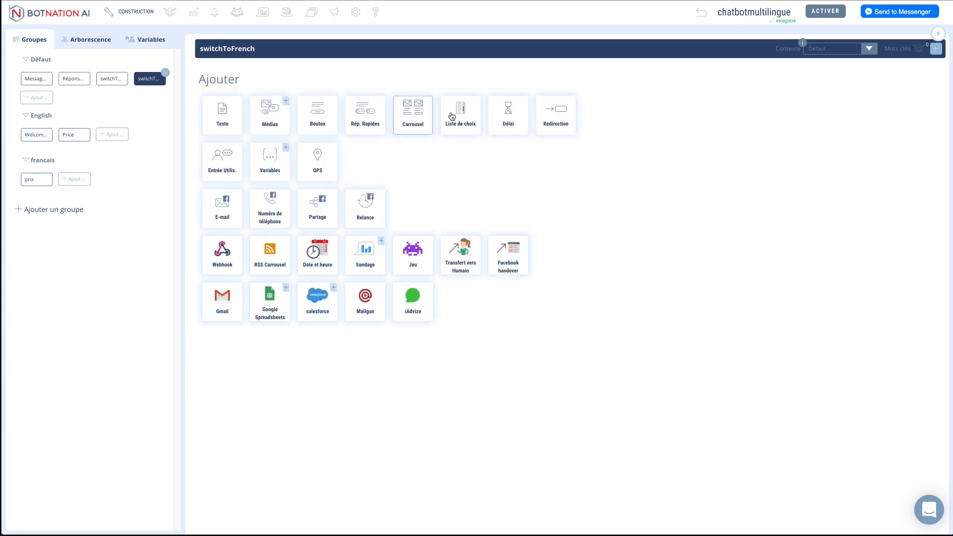
pyautogui.click(540, 117)
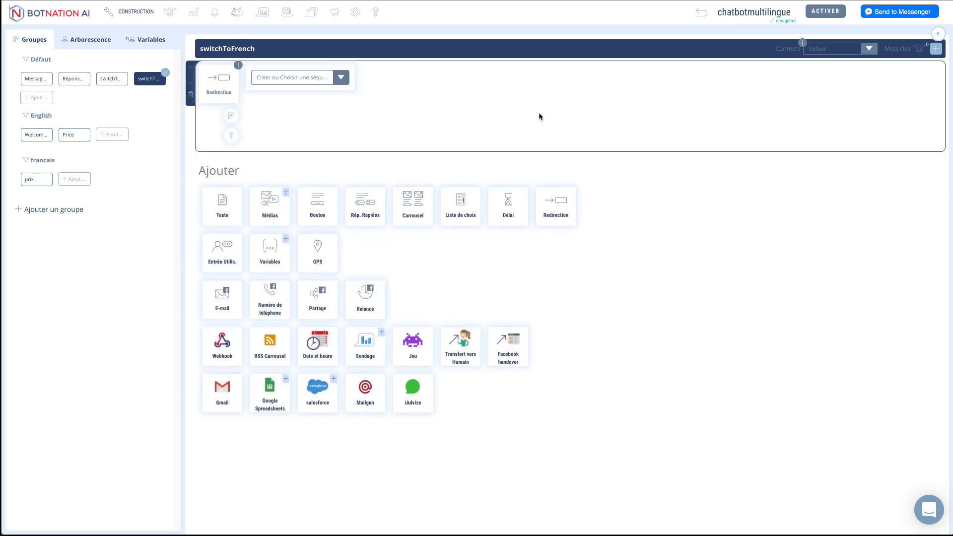
pyautogui.click(340, 78)
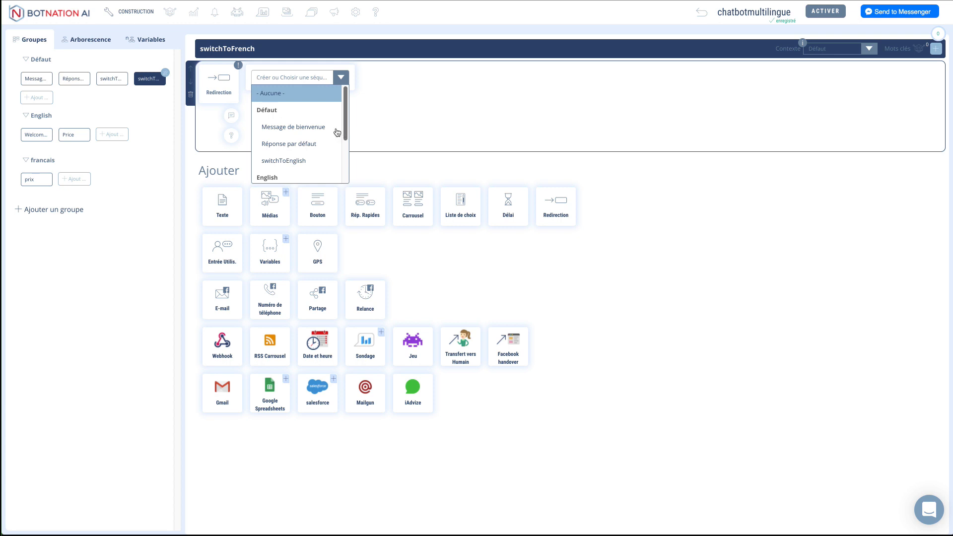
pyautogui.click(311, 129)
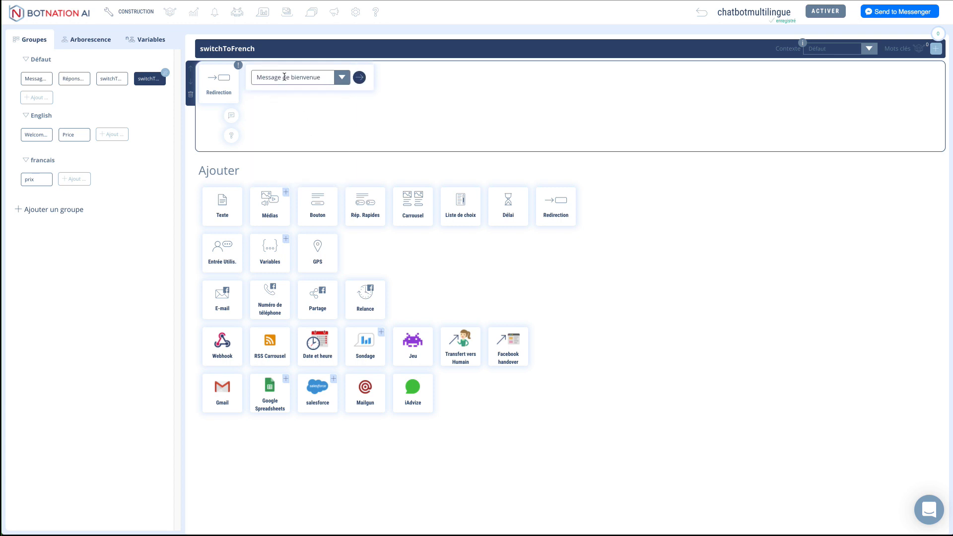
pyautogui.click(935, 49)
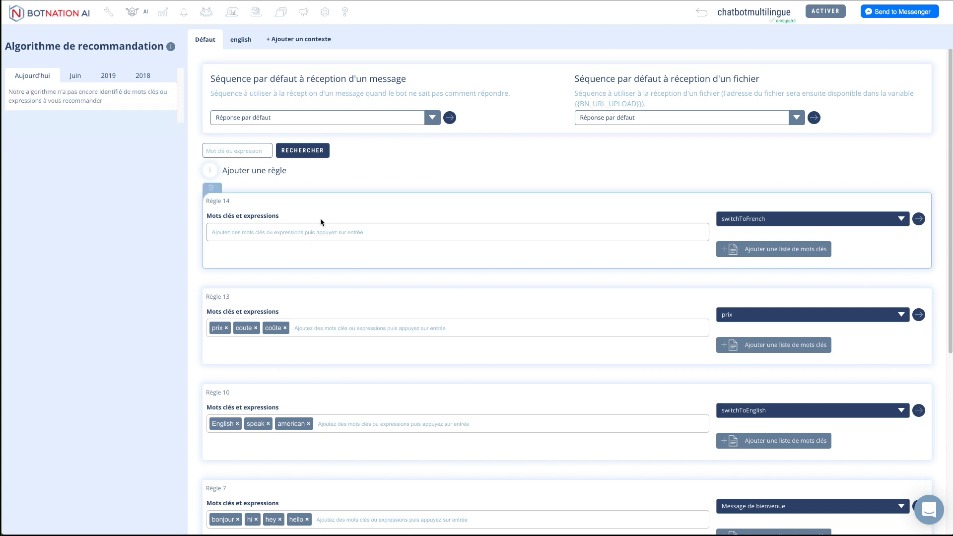
# Step: Give Règle 14 the keywords french and français, leading to switchToFrench
pyautogui.write('french')
pyautogui.press('Return')
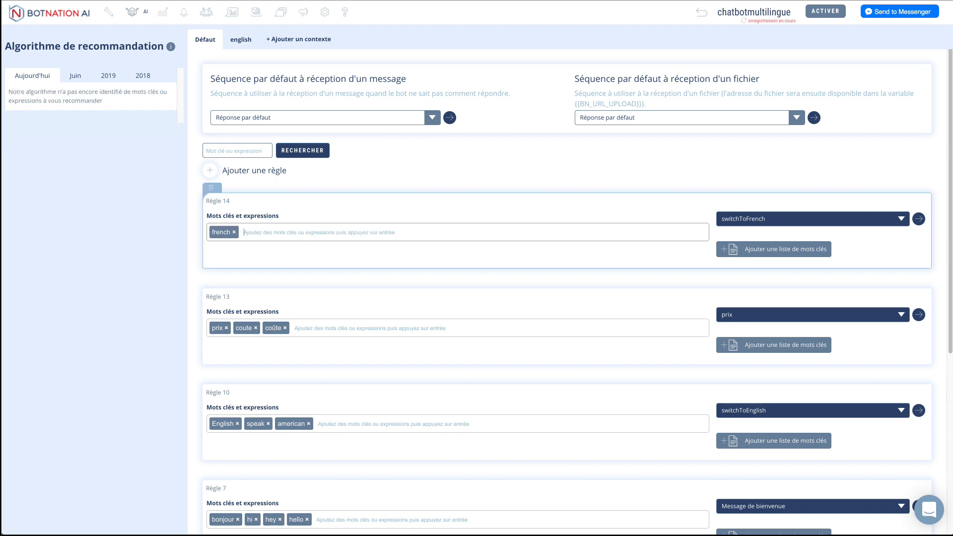
pyautogui.write('français')
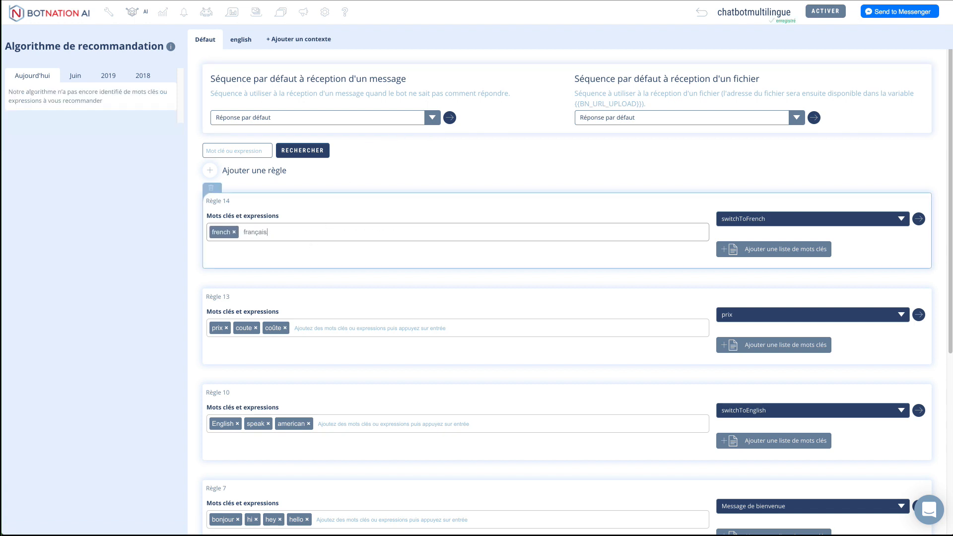
pyautogui.press('Return')
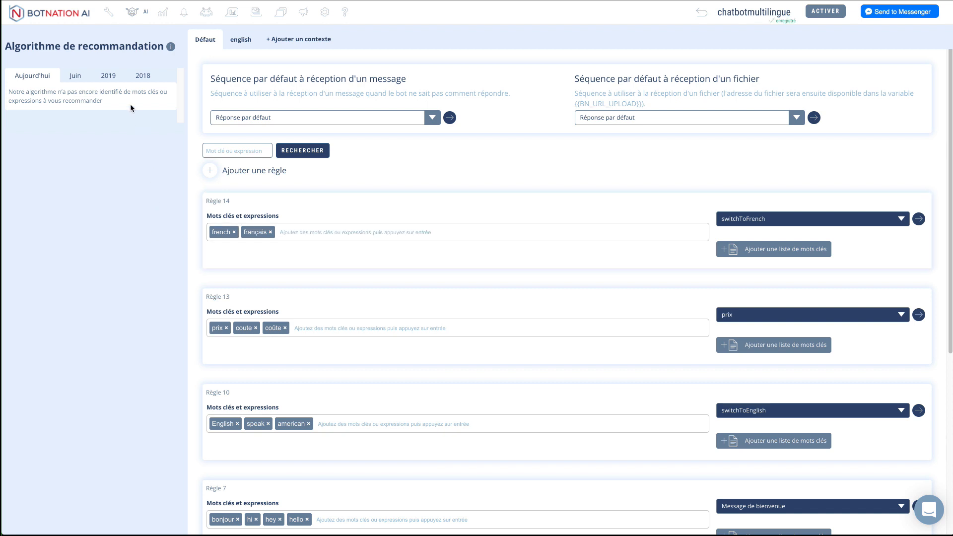
pyautogui.click(108, 15)
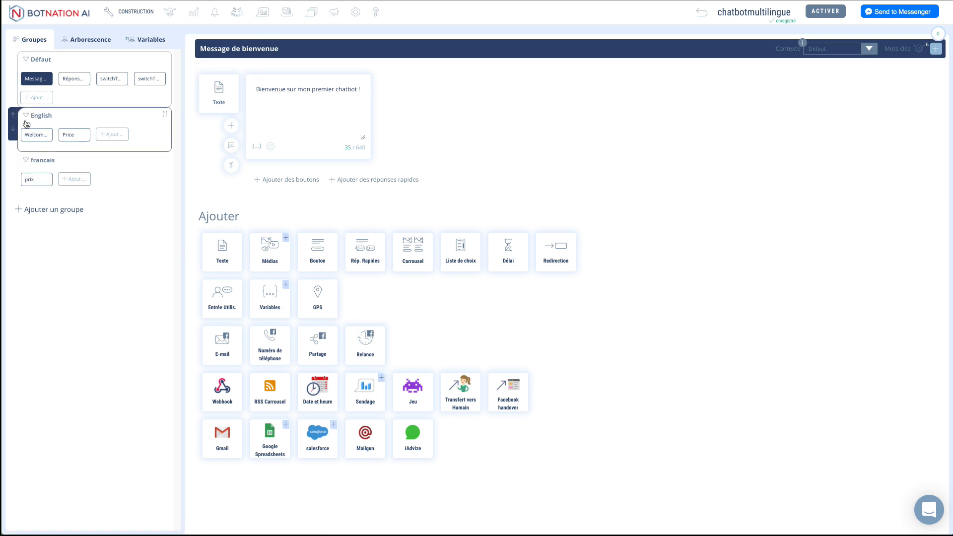
# Step: Set the context of the Welcome English People and Price sequences to english
pyautogui.click(38, 135)
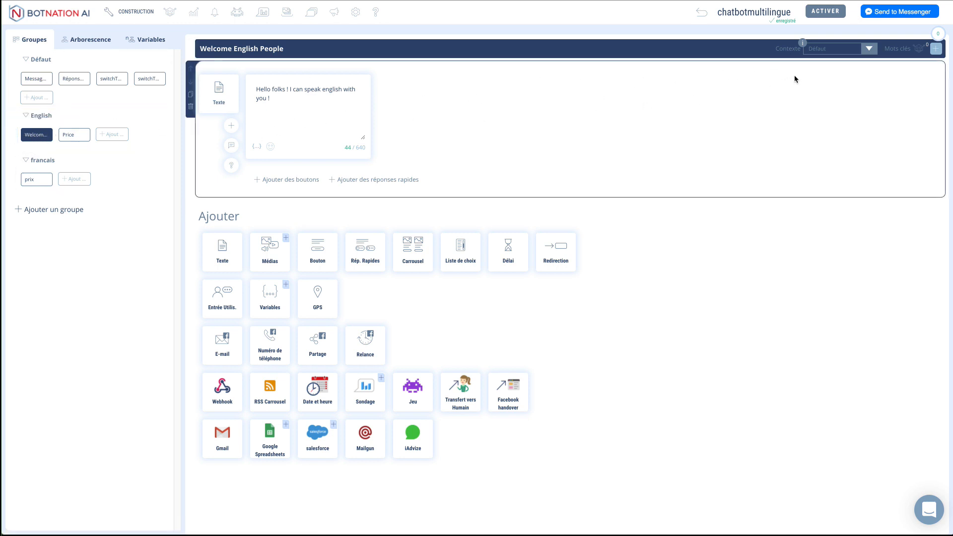
pyautogui.click(869, 48)
pyautogui.click(828, 78)
pyautogui.click(74, 134)
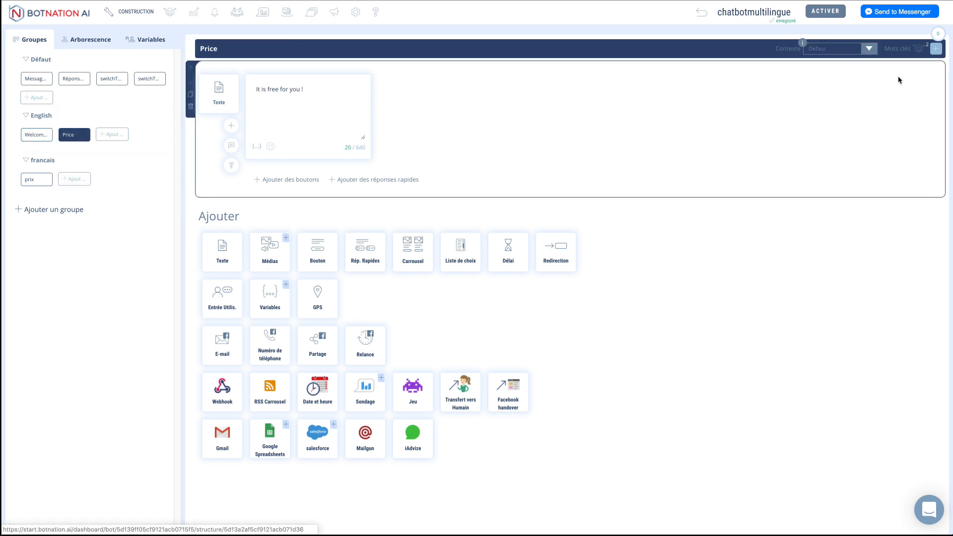
pyautogui.click(869, 48)
pyautogui.click(826, 79)
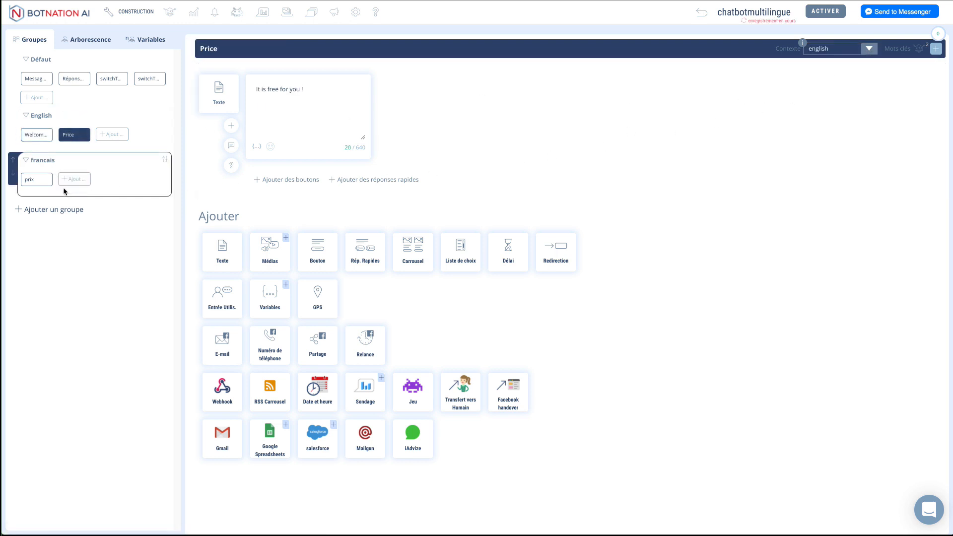
# Step: Review the prix, welcome, default and switchToEnglish blocks, then set switchToFrench's context to english
pyautogui.click(34, 179)
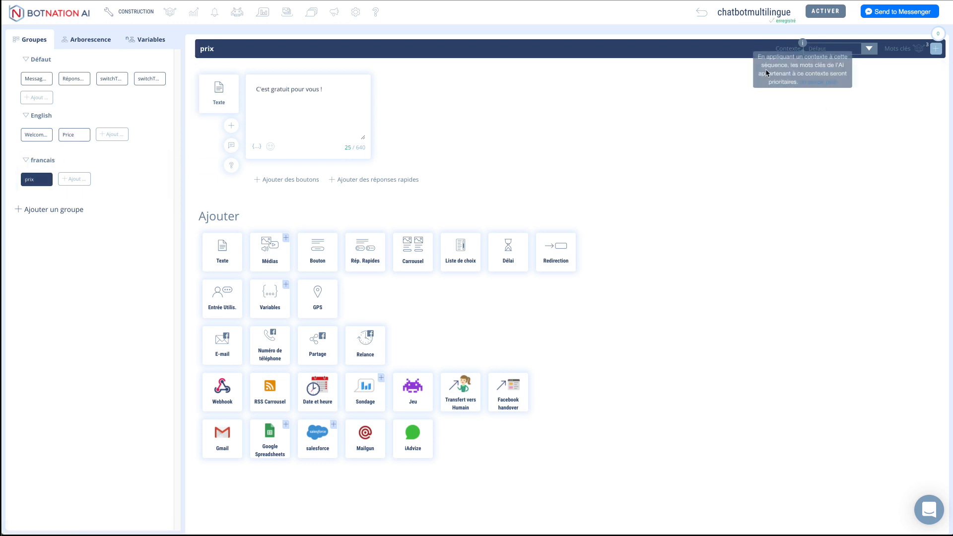
pyautogui.click(42, 80)
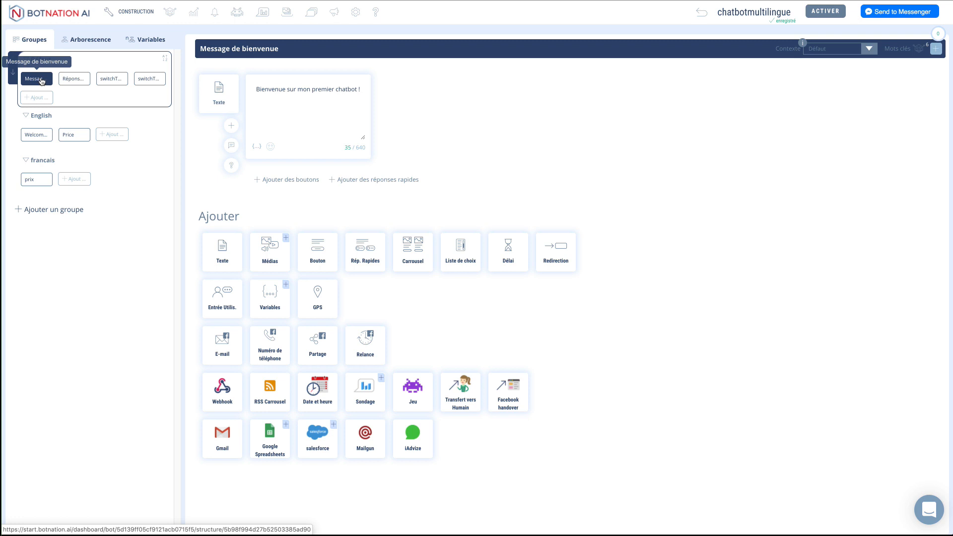
pyautogui.click(75, 81)
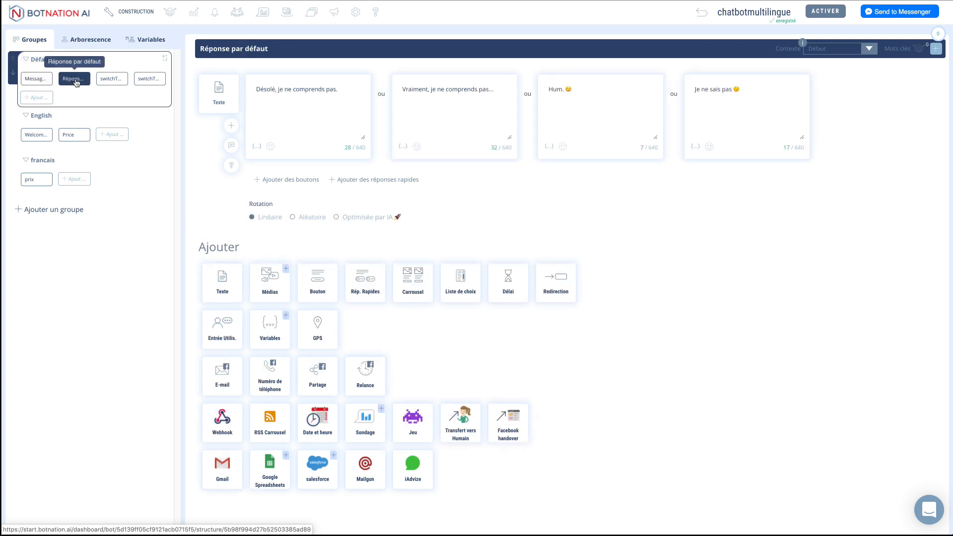
pyautogui.click(114, 81)
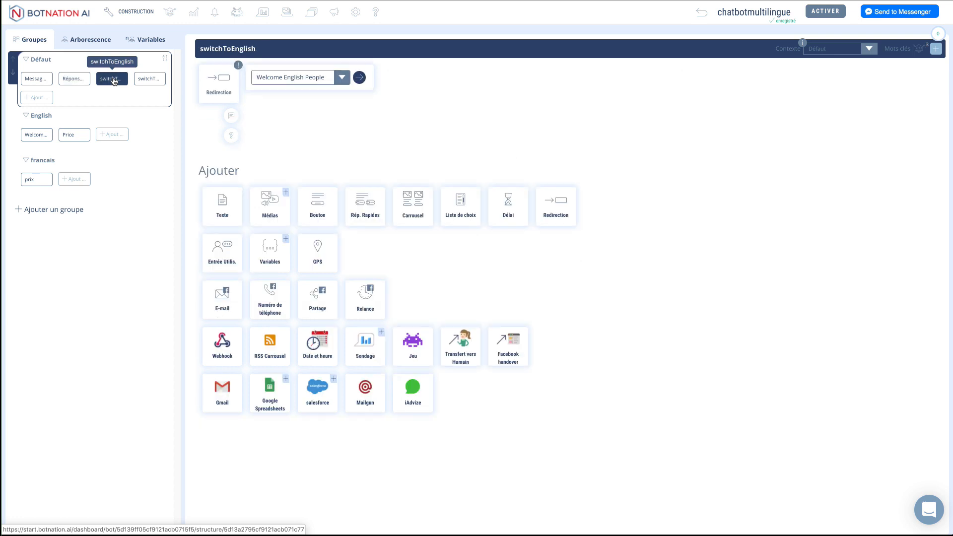
pyautogui.click(150, 80)
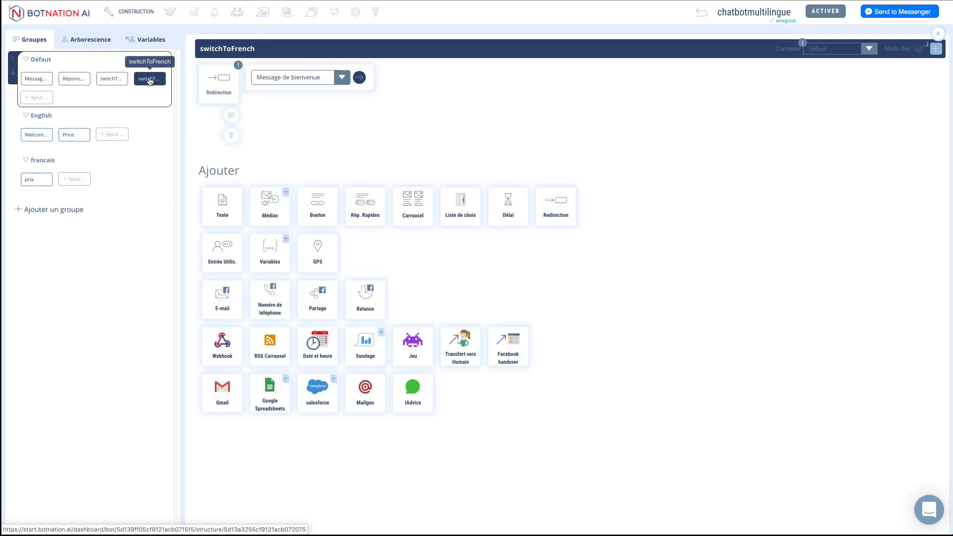
pyautogui.click(846, 50)
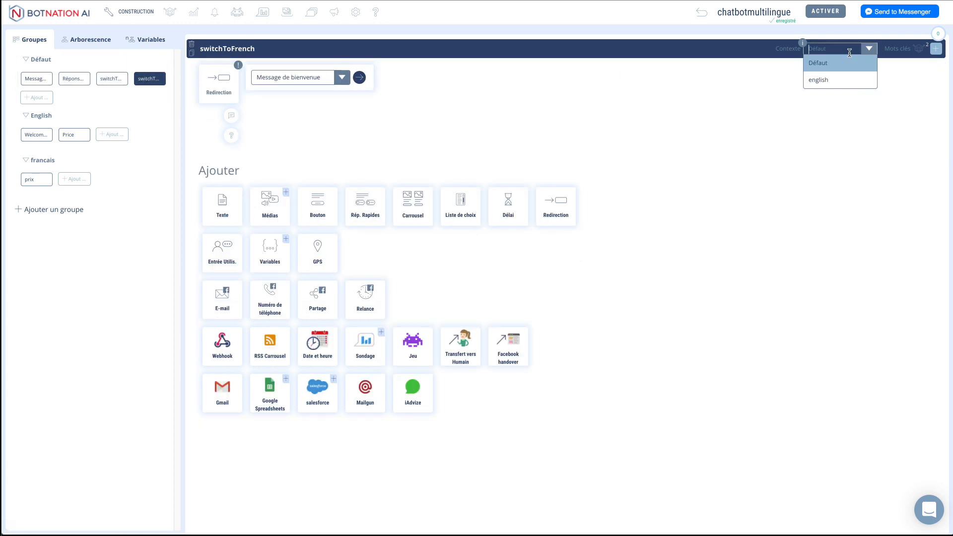
pyautogui.click(834, 80)
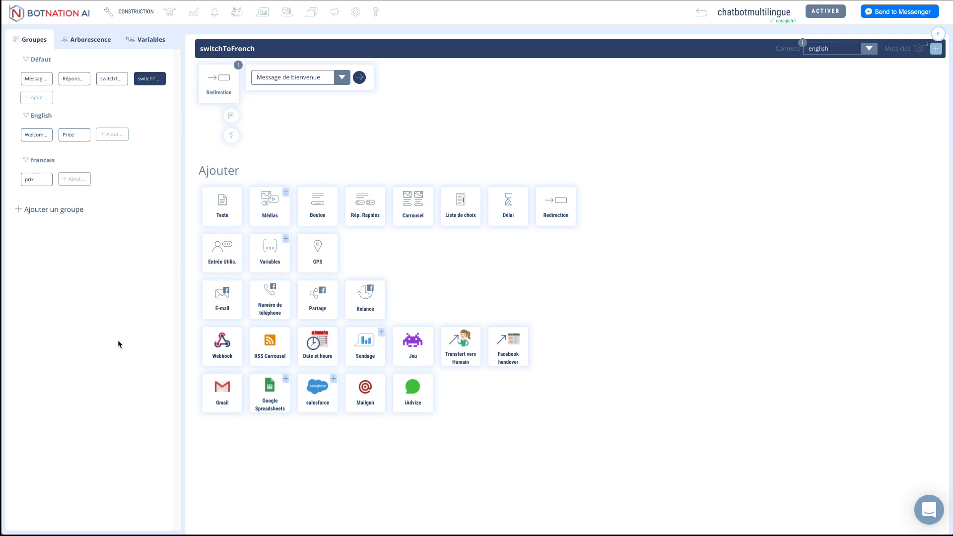
pyautogui.click(926, 15)
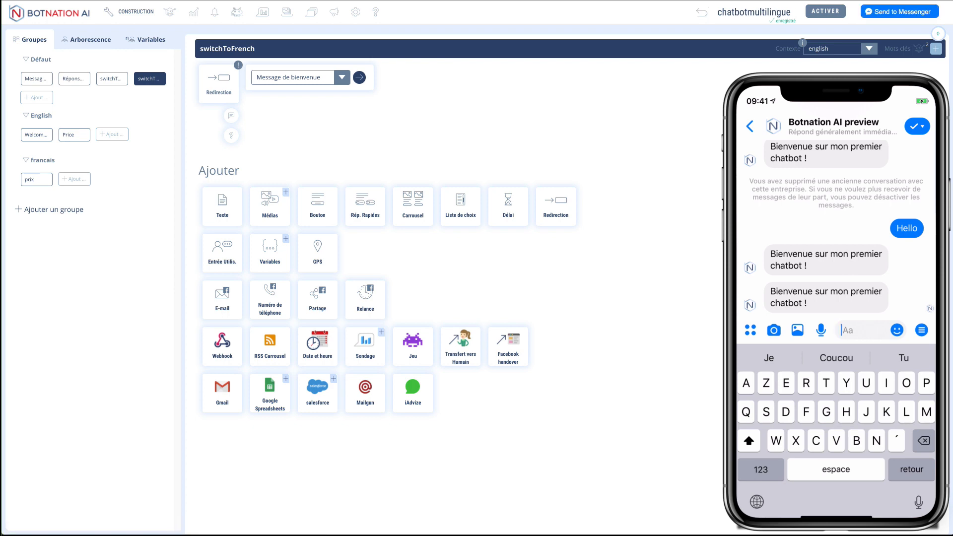
# Step: In the Messenger preview, send 'Quel est le prix' and 'Speak english please' and check the replies
pyautogui.write('Quel es')
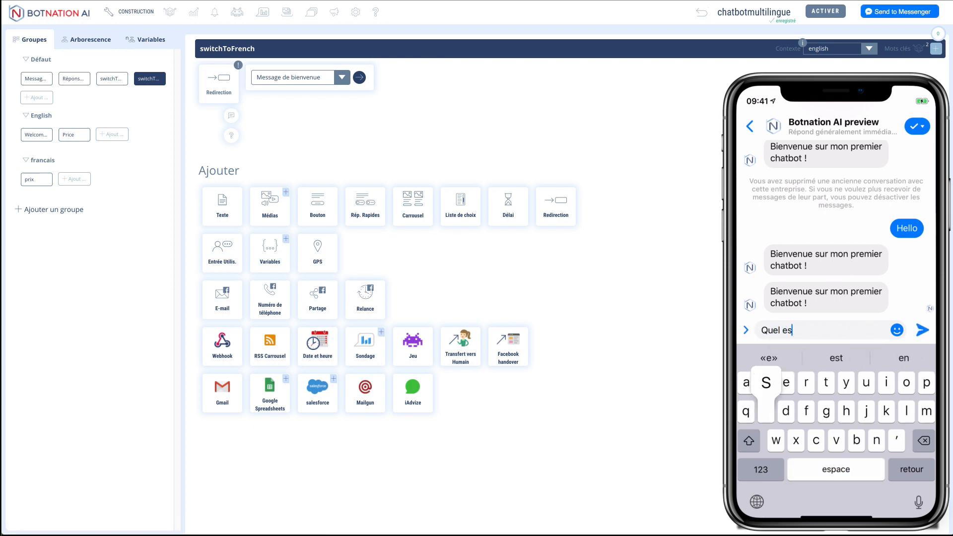
pyautogui.write('t le pri')
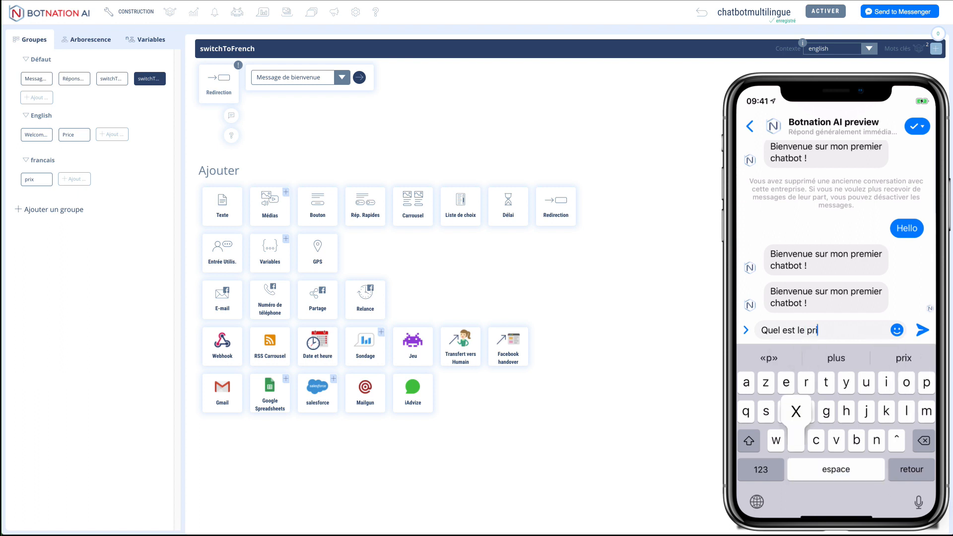
pyautogui.write('x')
pyautogui.press('Return')
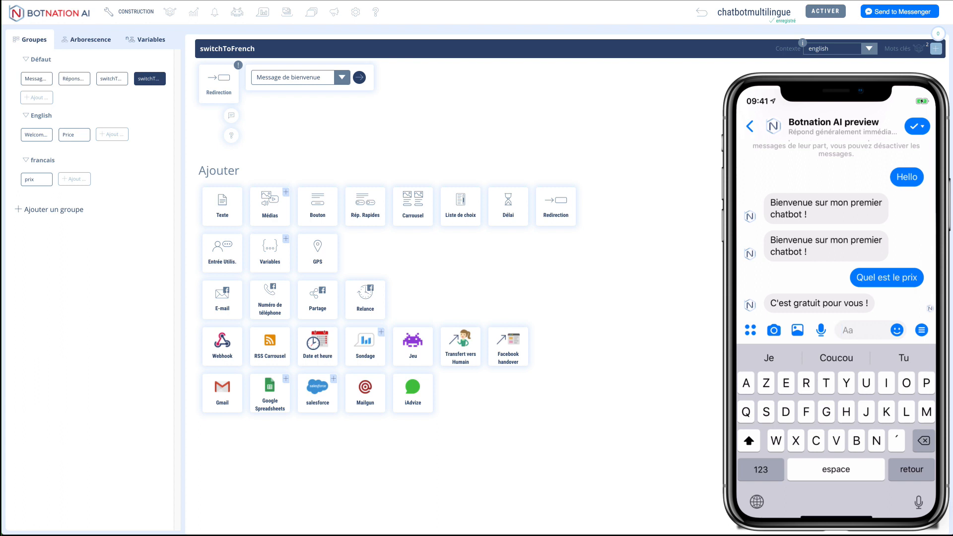
pyautogui.write('Speak')
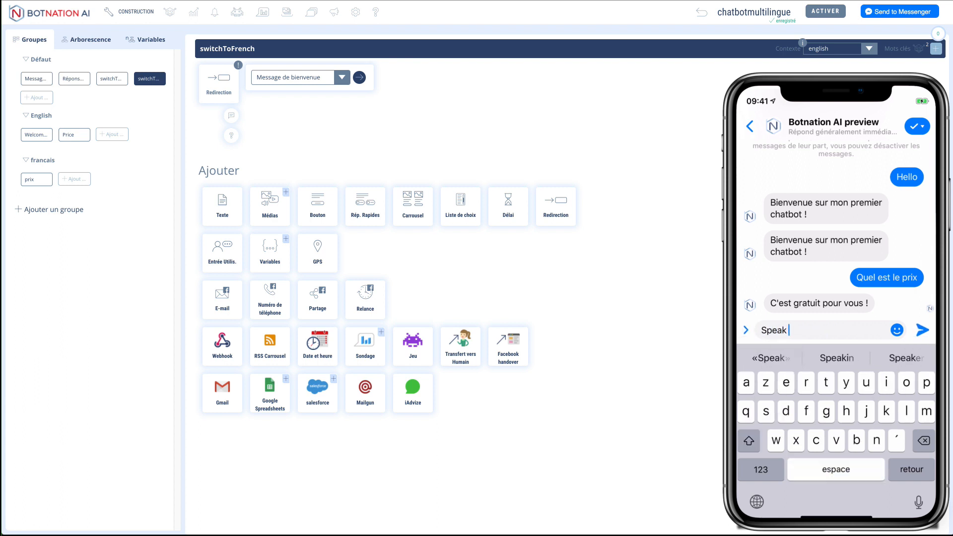
pyautogui.write(' engl')
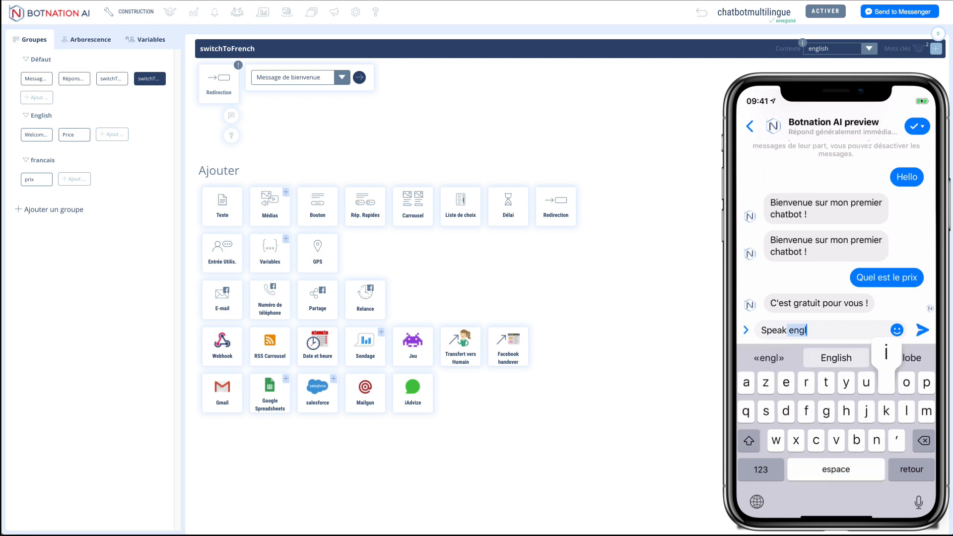
pyautogui.write('ish pleas')
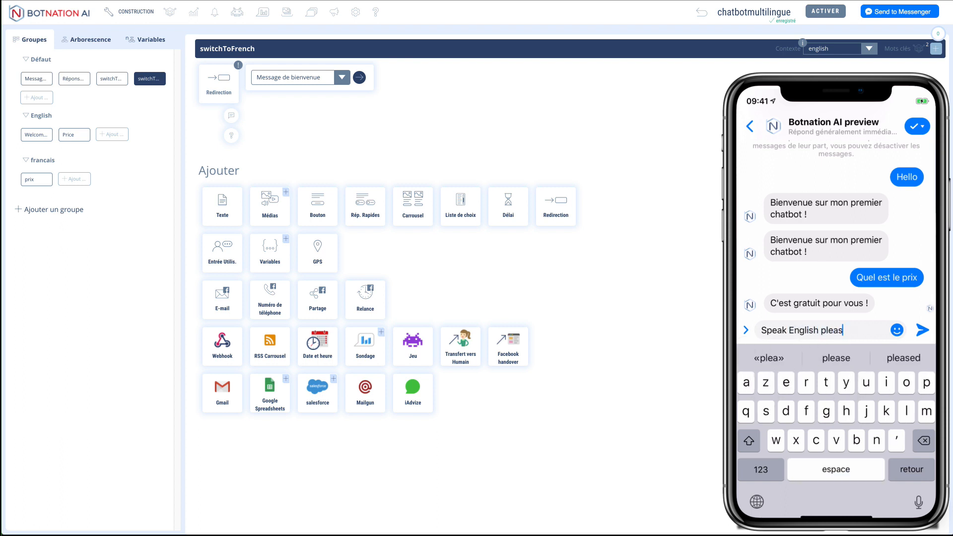
pyautogui.write('e')
pyautogui.press('Return')
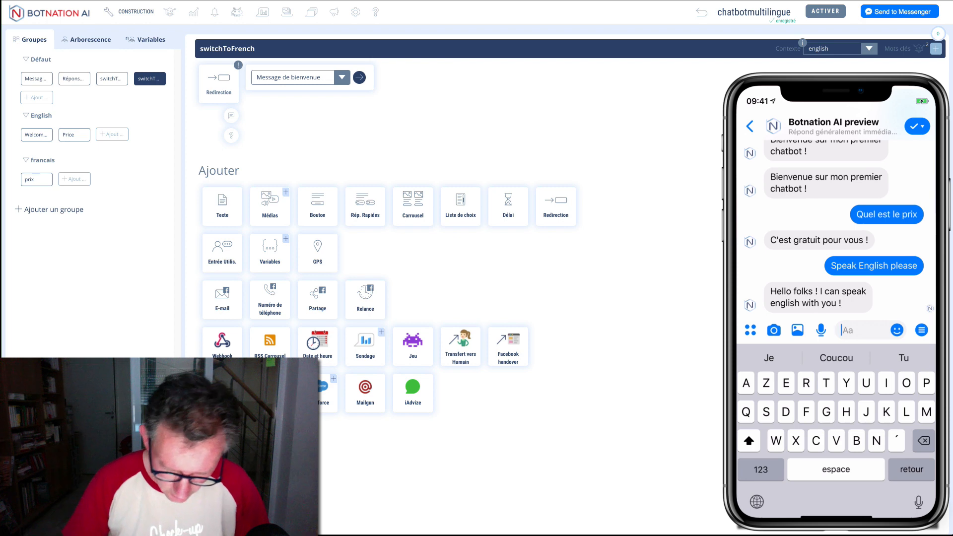
# Step: Send 'What is the price' in the preview, then type 'Can you speak french'
pyautogui.write('Wha')
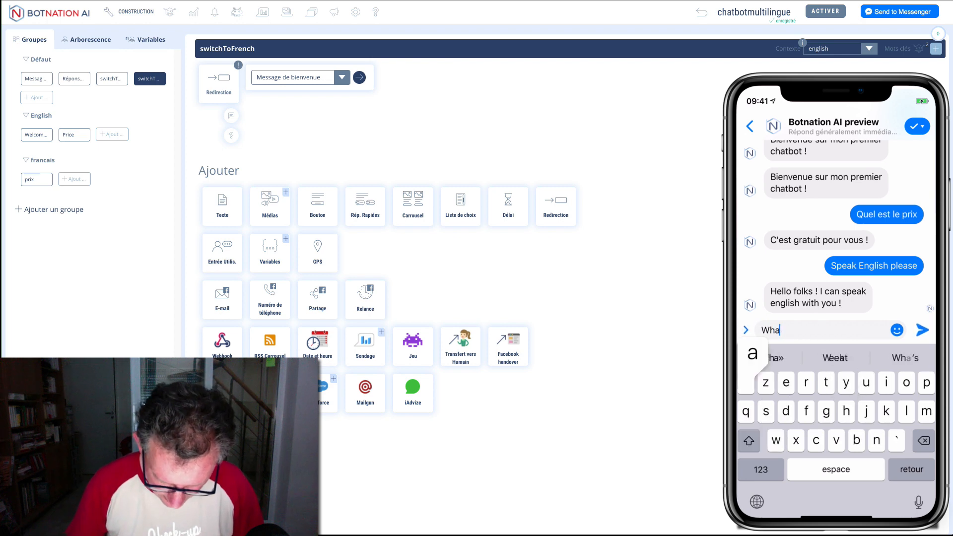
pyautogui.write('t i')
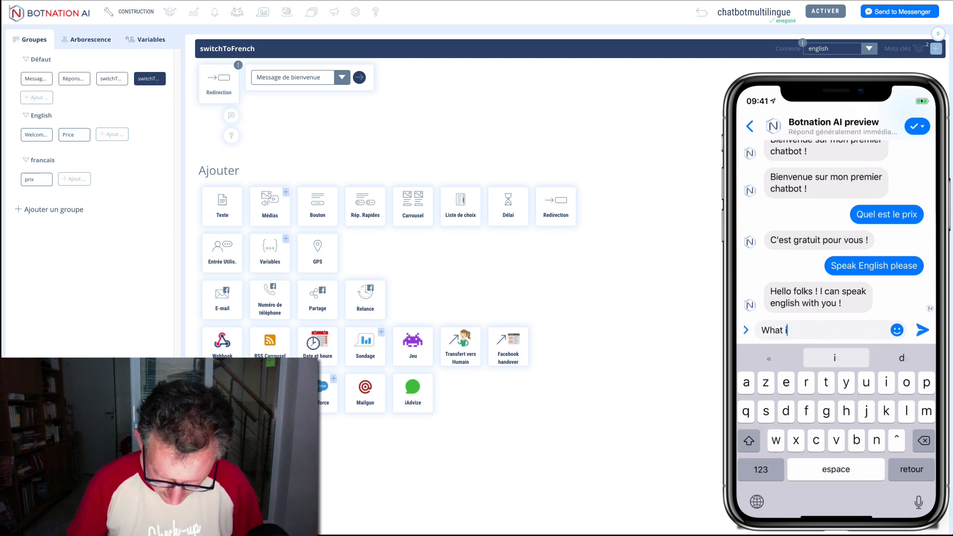
pyautogui.write('s the price')
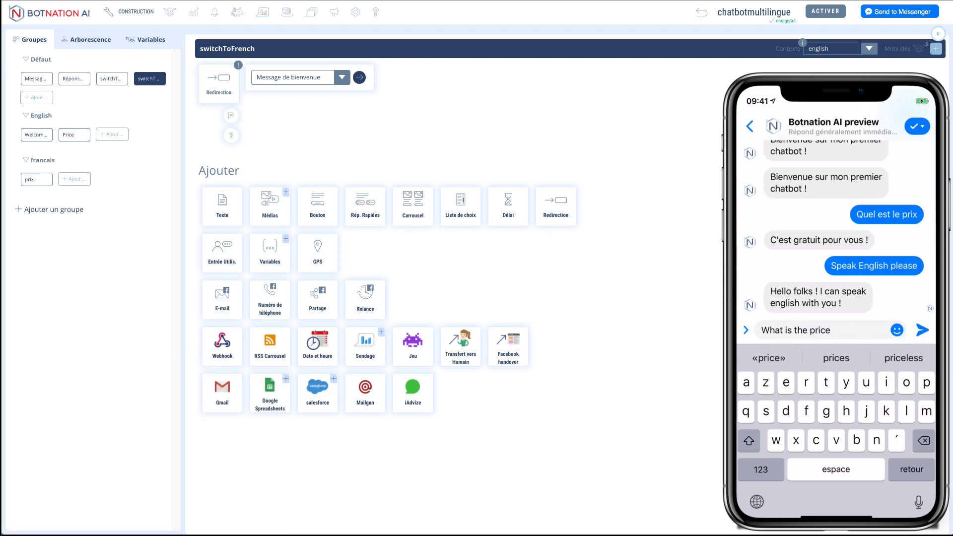
pyautogui.press('Return')
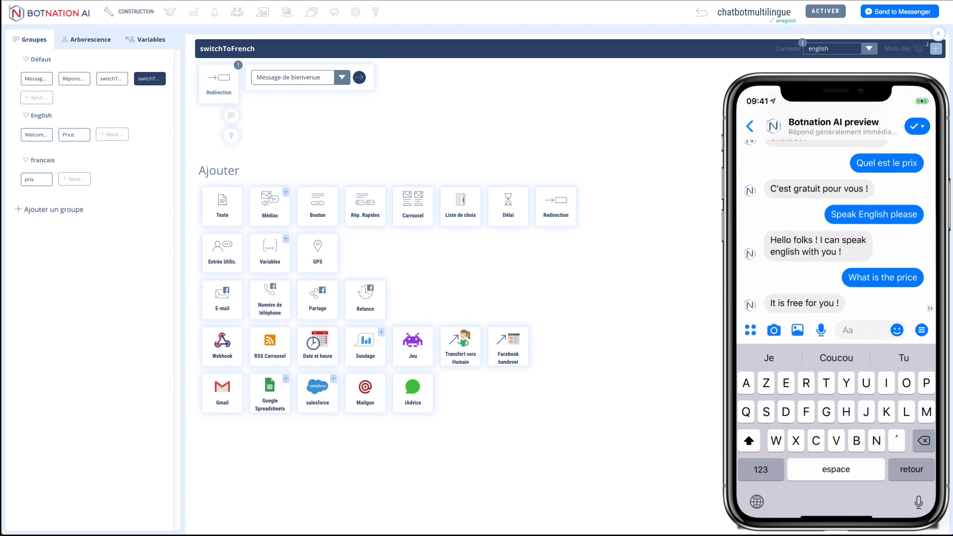
pyautogui.write('Can yo')
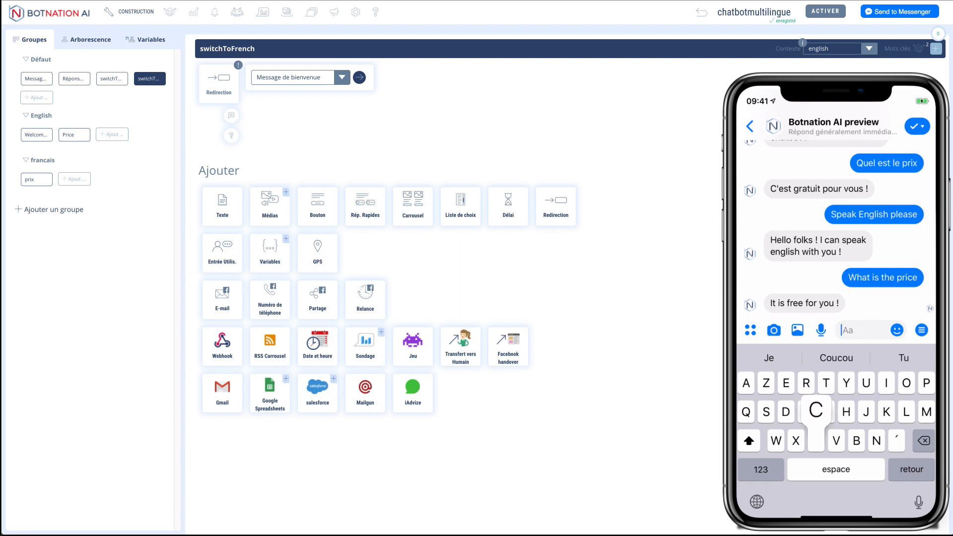
pyautogui.write('u')
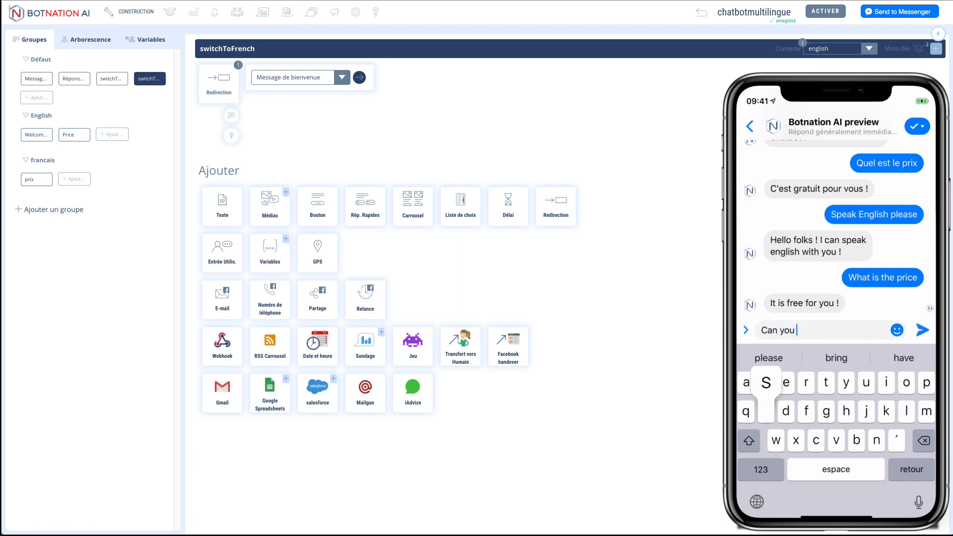
pyautogui.write(' speak french')
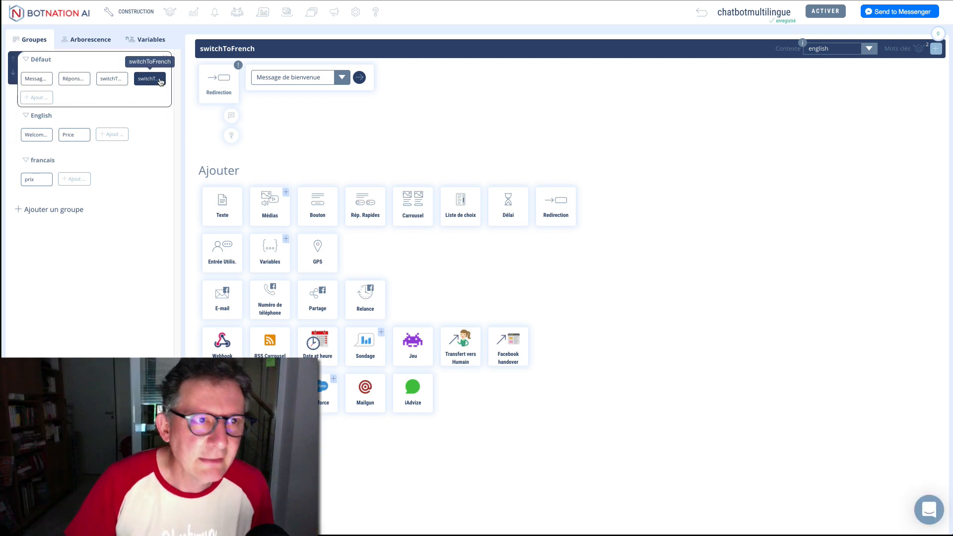
# Step: Delete the Défaut context's French-switch rule, Règle 14
pyautogui.click(936, 49)
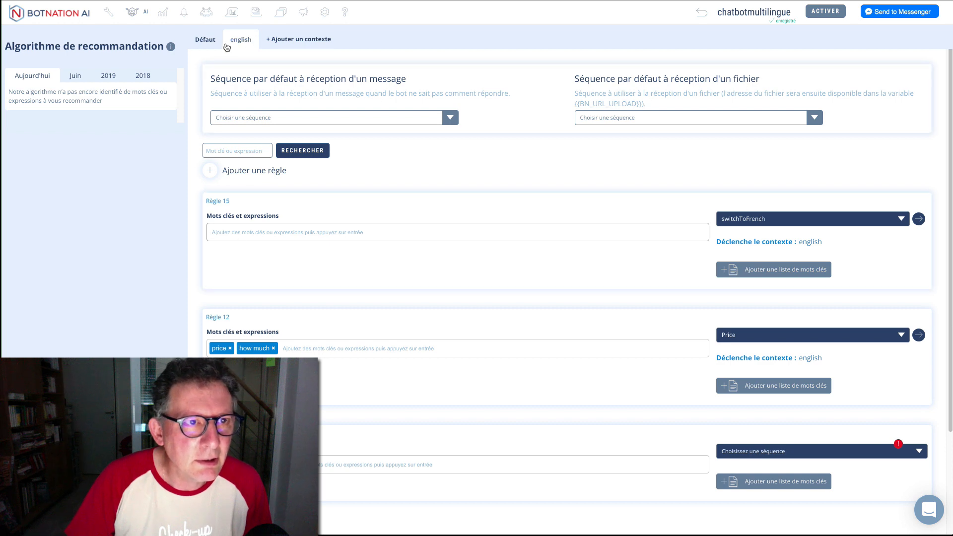
pyautogui.click(211, 41)
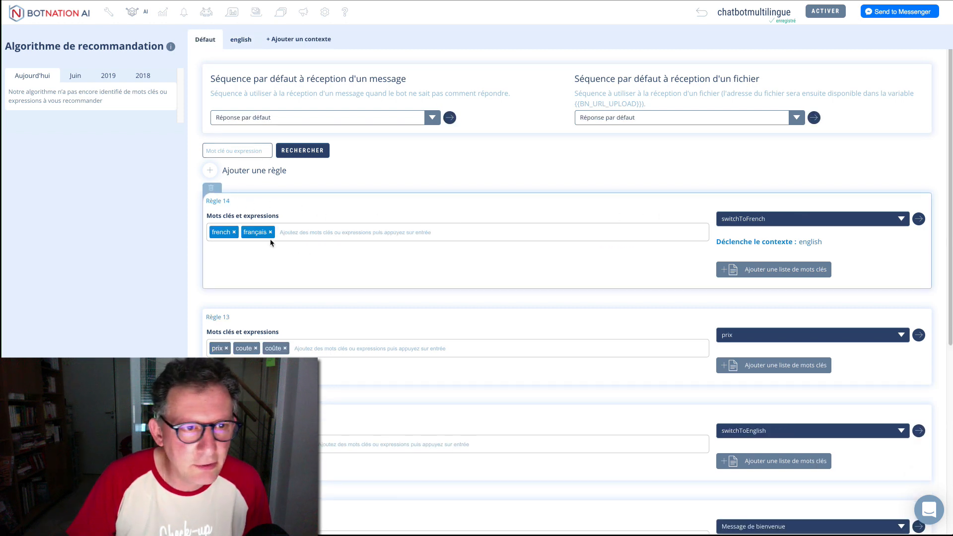
pyautogui.click(211, 192)
pyautogui.click(528, 279)
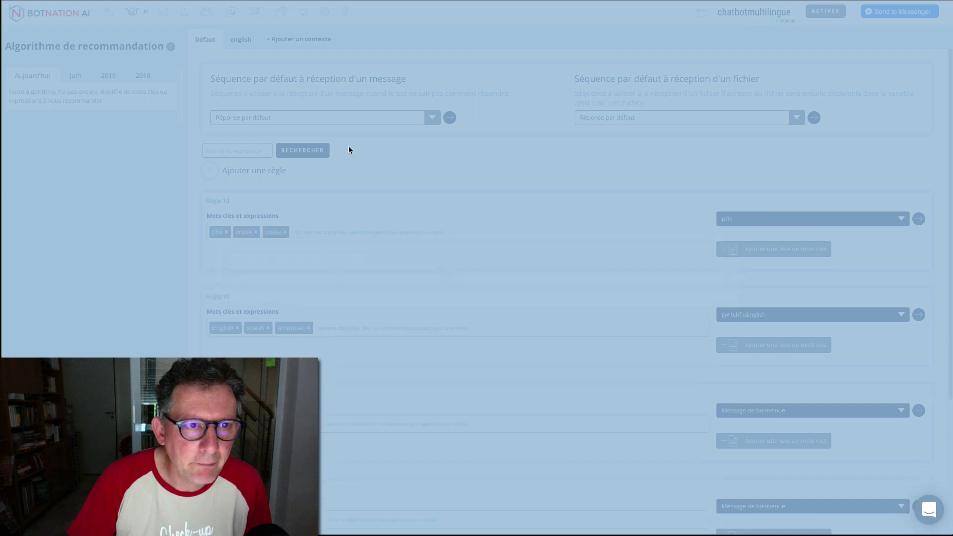
# Step: Add the keywords french and français to Règle 15 in the english context
pyautogui.click(241, 40)
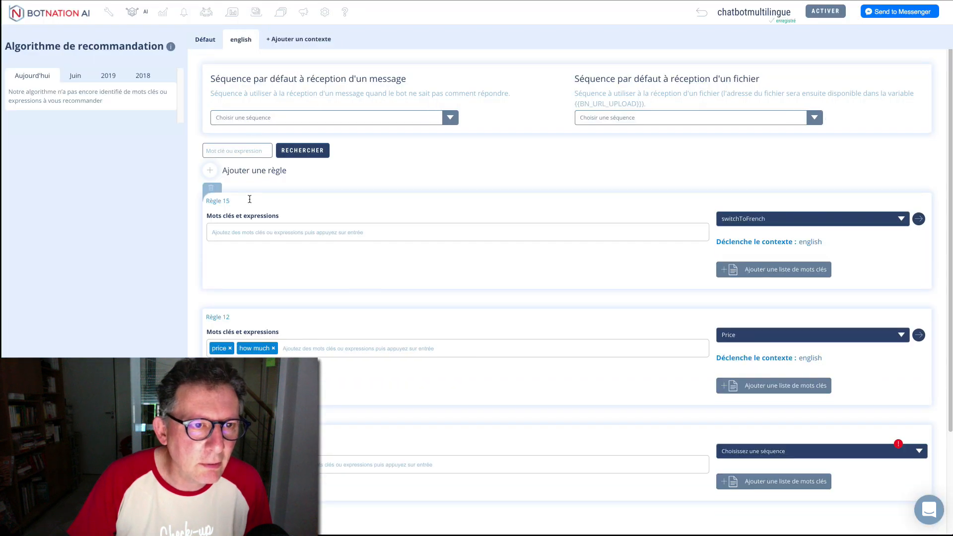
pyautogui.click(263, 234)
pyautogui.write('fre')
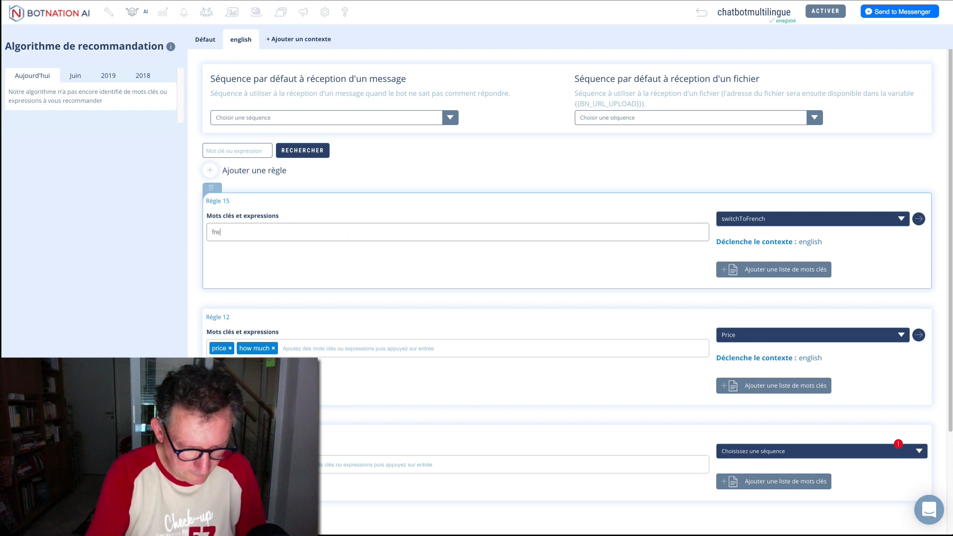
pyautogui.write('nch')
pyautogui.press('Return')
pyautogui.write('françai')
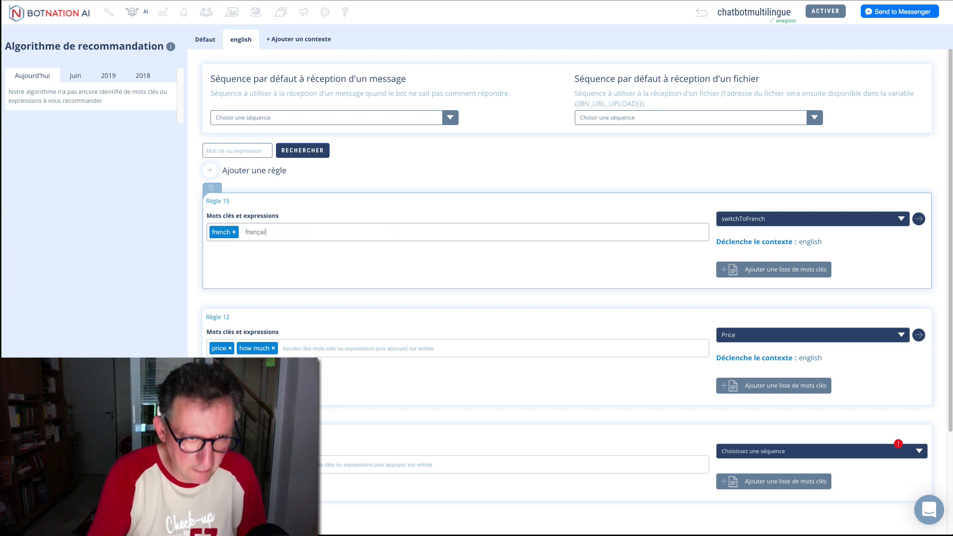
pyautogui.write('s')
pyautogui.press('Return')
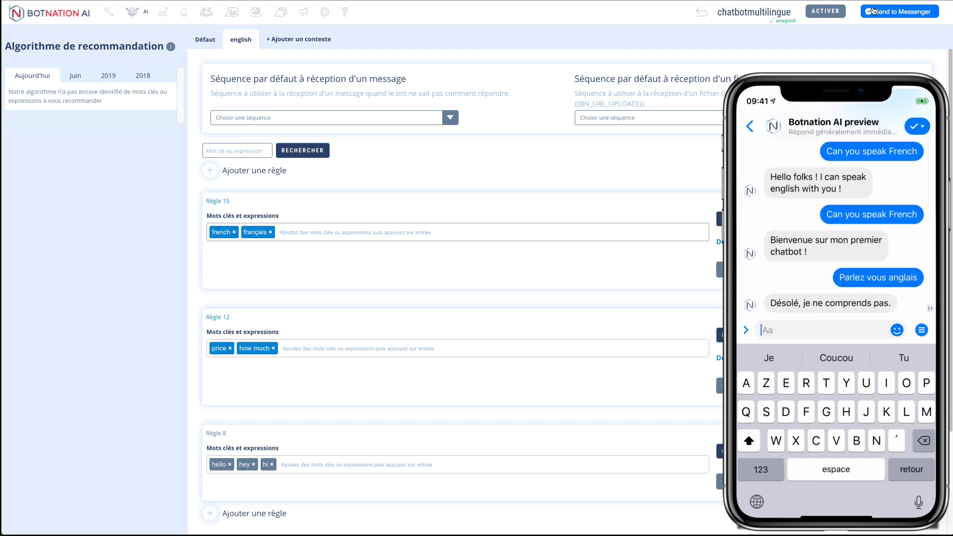
# Step: Add the keyword anglais to Règle 10 in the Défaut context
pyautogui.click(205, 40)
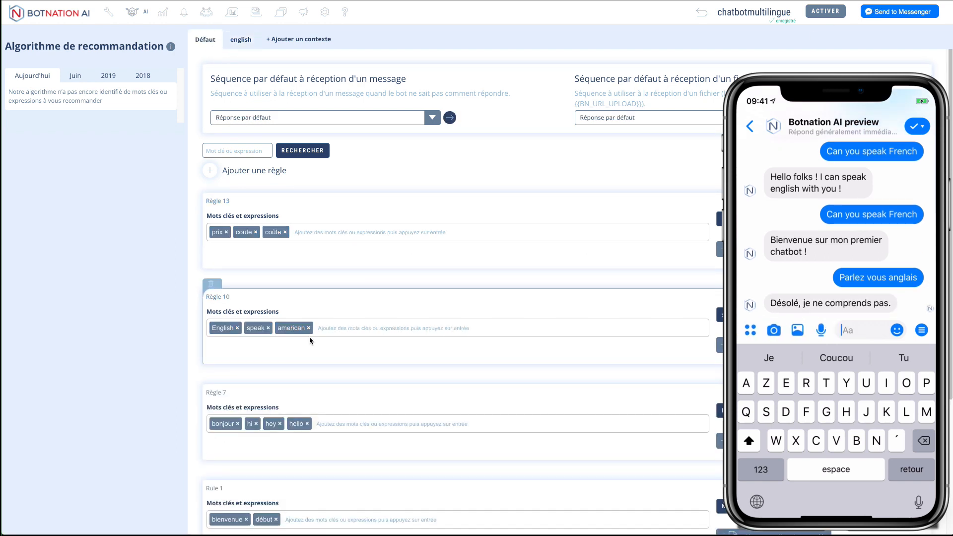
pyautogui.click(333, 328)
pyautogui.write('anglais')
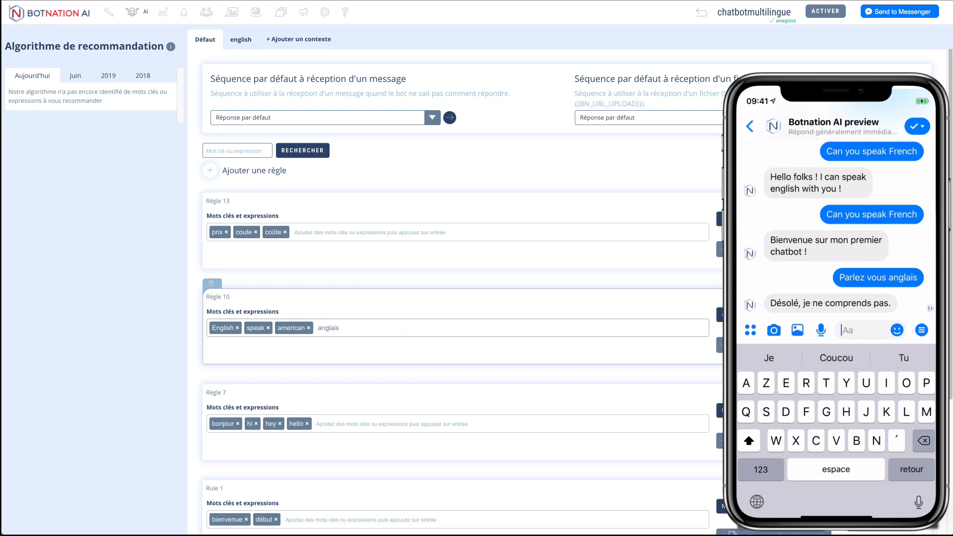
pyautogui.press('Return')
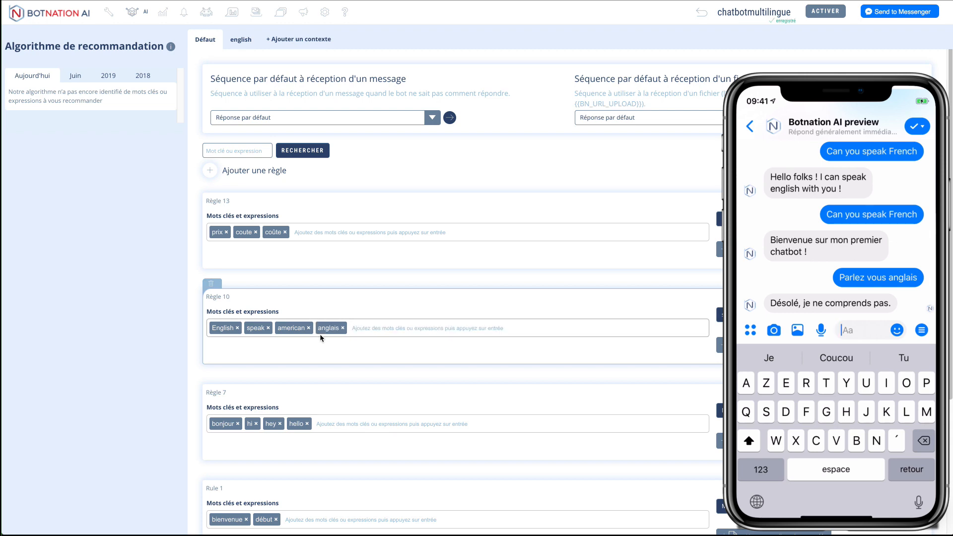
pyautogui.click(98, 332)
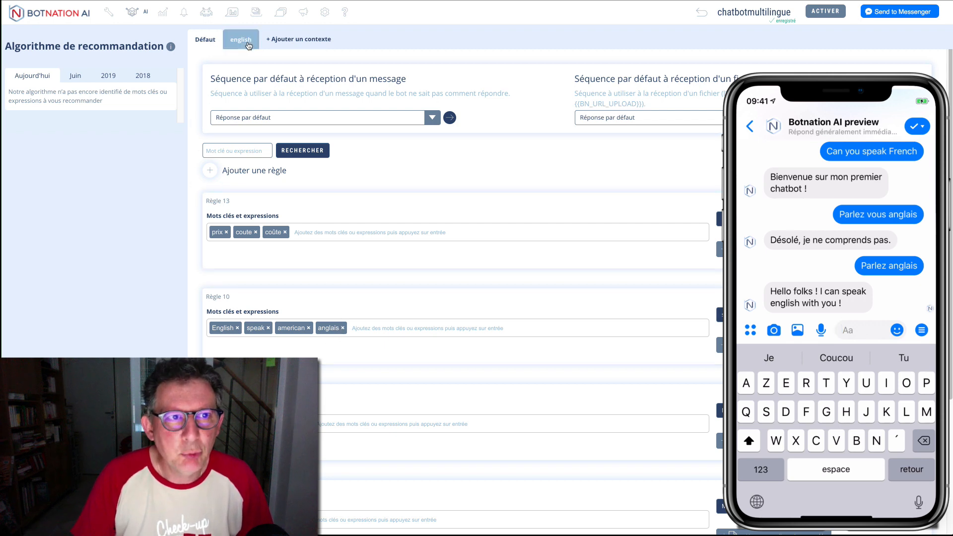
pyautogui.click(109, 13)
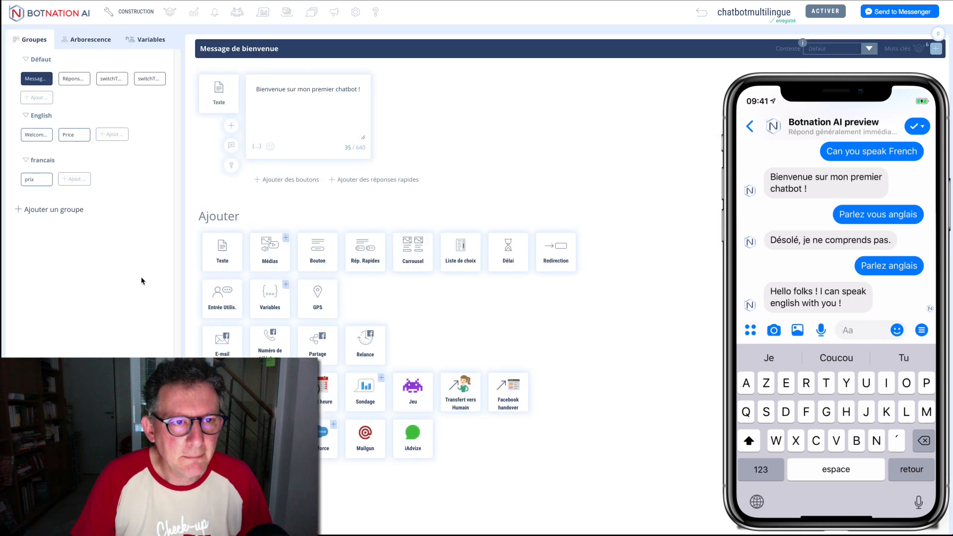
# Step: Add an FR button to the welcome message that redirects to Message de bienvenue
pyautogui.click(263, 180)
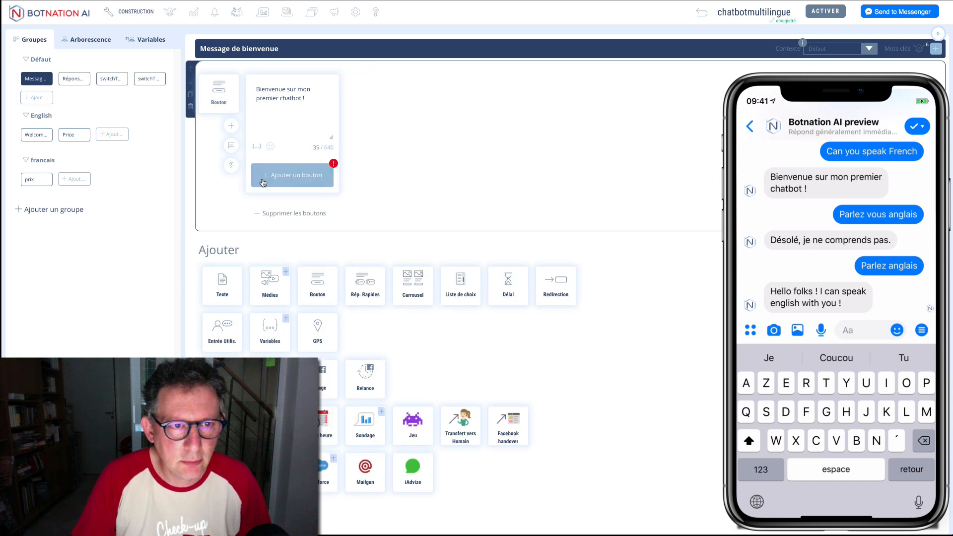
pyautogui.click(288, 180)
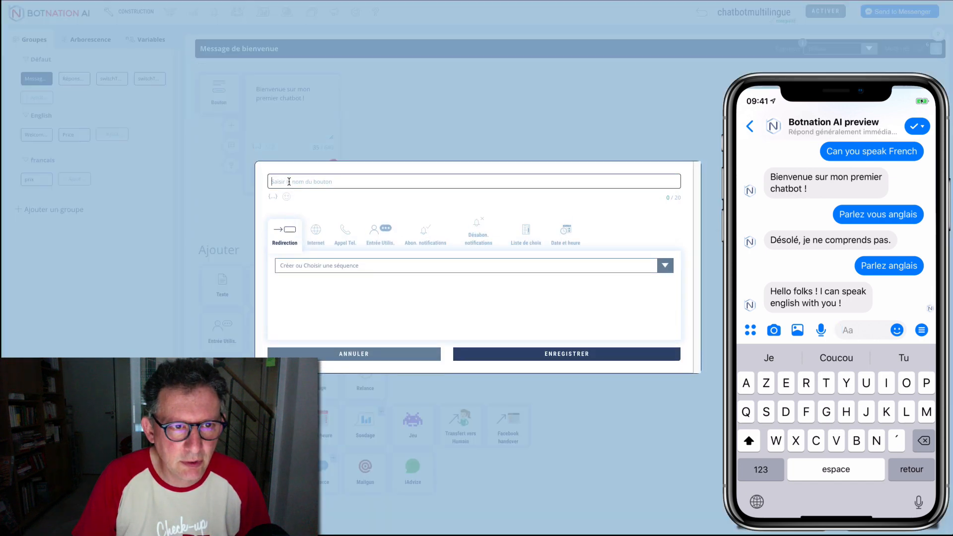
pyautogui.write('Fr')
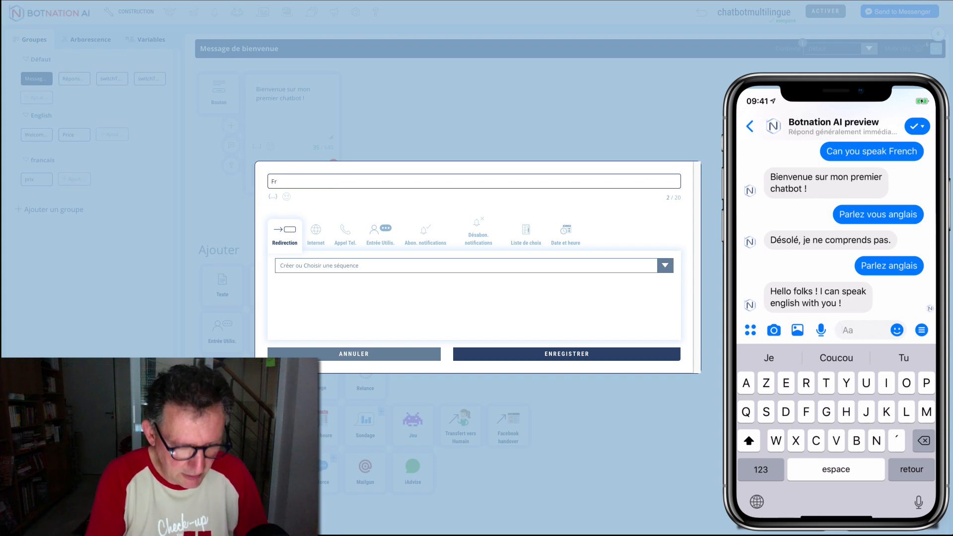
pyautogui.press('BackSpace')
pyautogui.press('BackSpace')
pyautogui.write('FR')
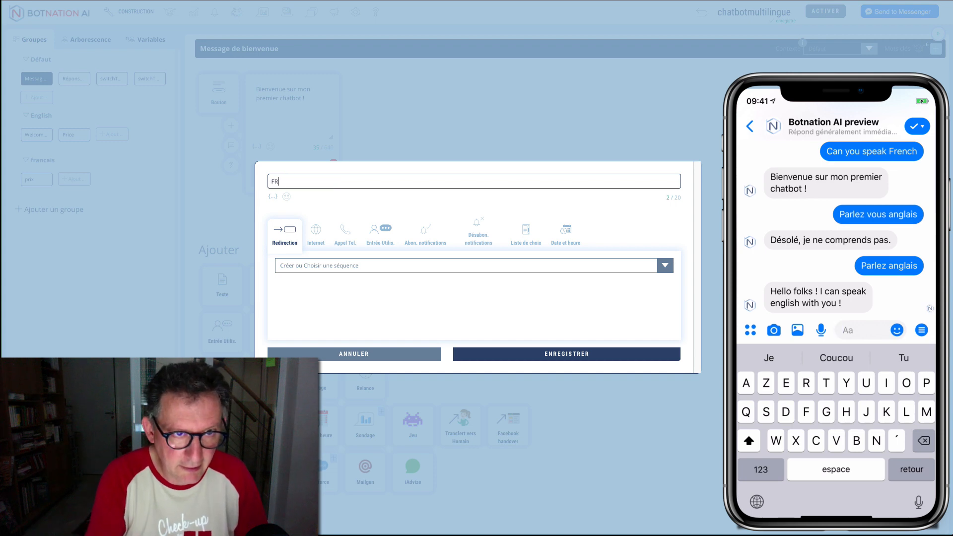
pyautogui.click(344, 265)
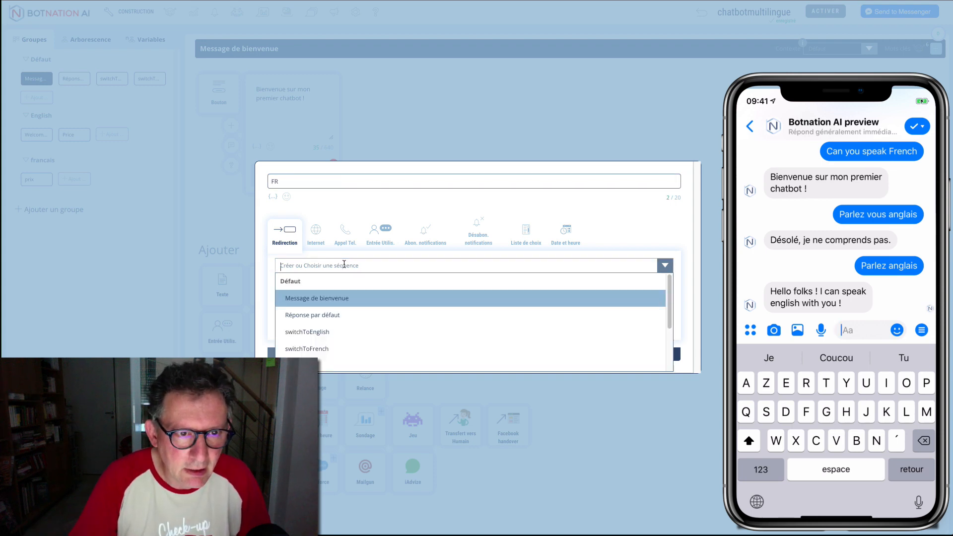
pyautogui.click(339, 300)
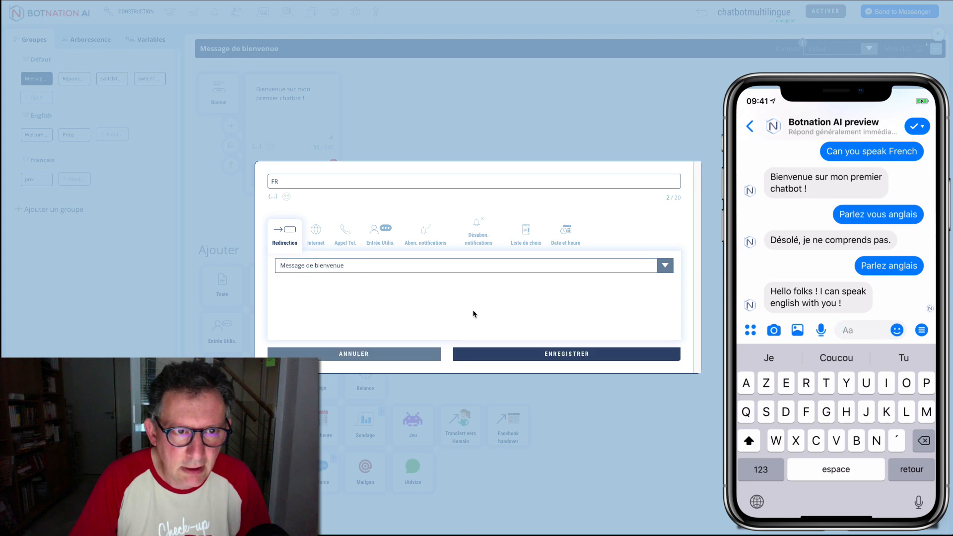
pyautogui.click(579, 354)
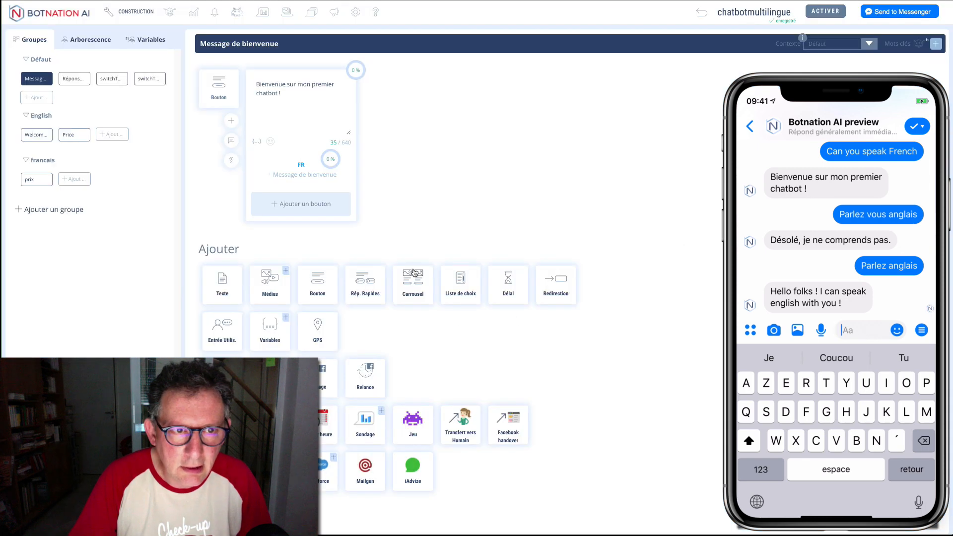
# Step: Add a second button, US, that redirects to the switchToEnglish sequence
pyautogui.click(320, 207)
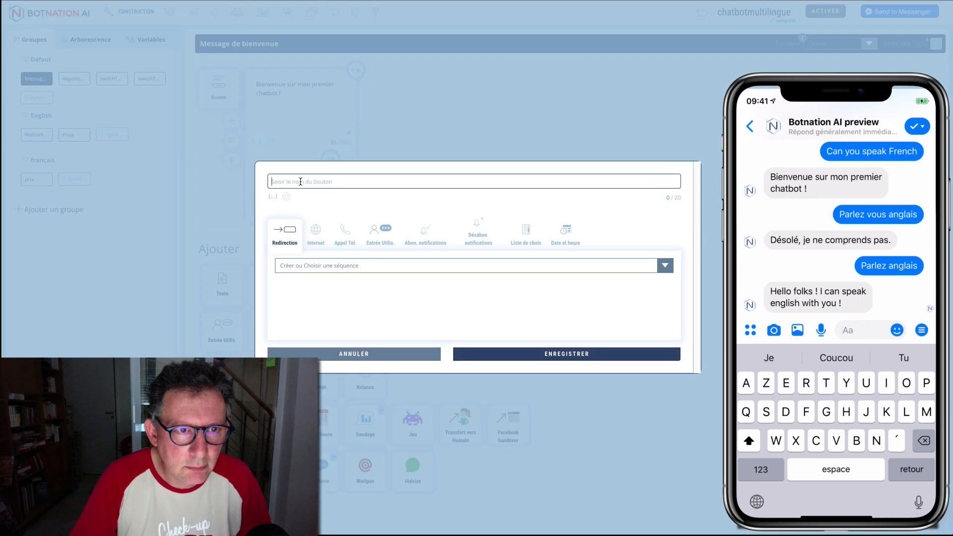
pyautogui.write('U')
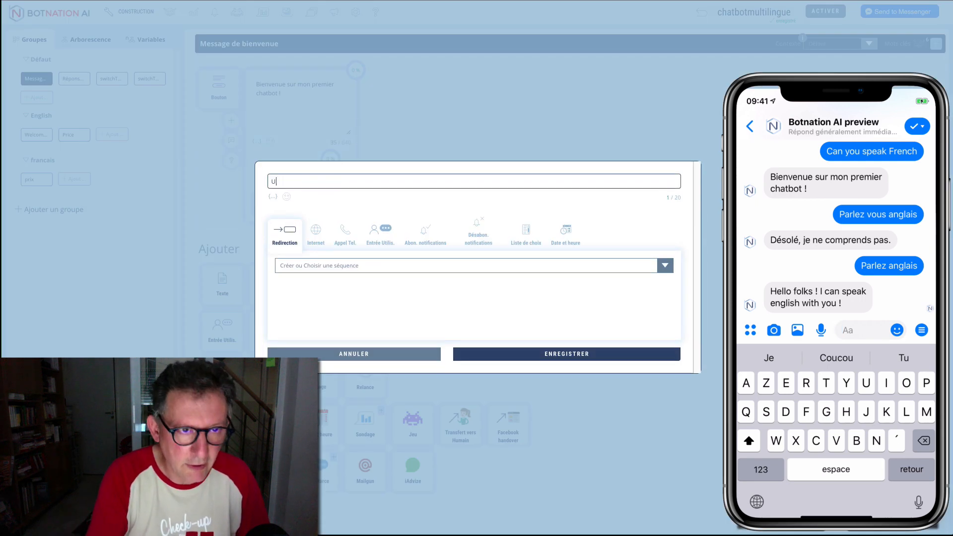
pyautogui.write('S')
pyautogui.click(333, 266)
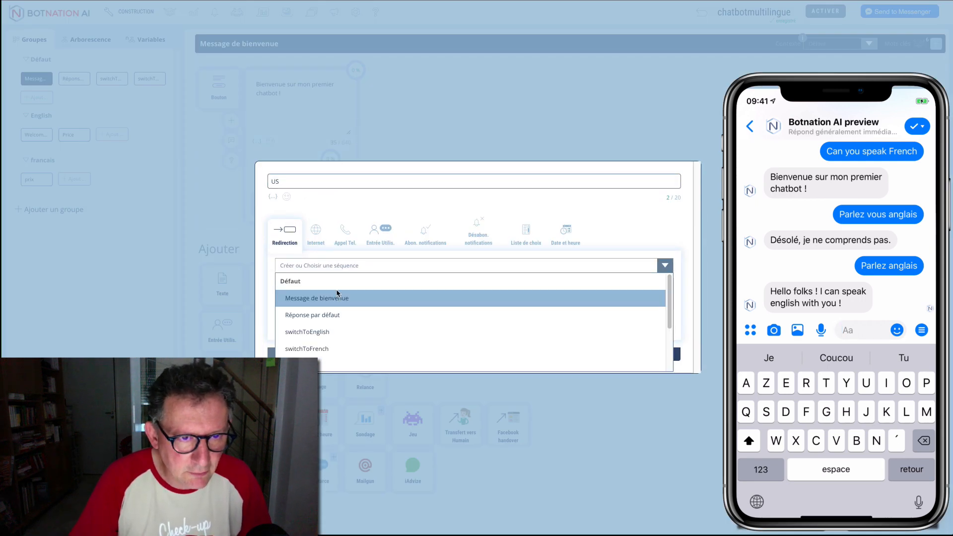
pyautogui.click(331, 332)
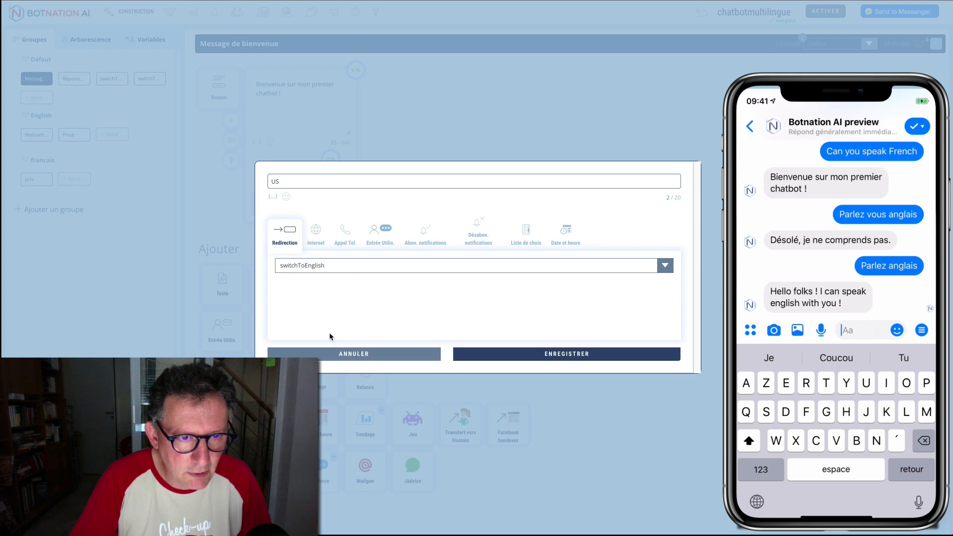
pyautogui.click(302, 264)
pyautogui.scroll(-2, 332, 328)
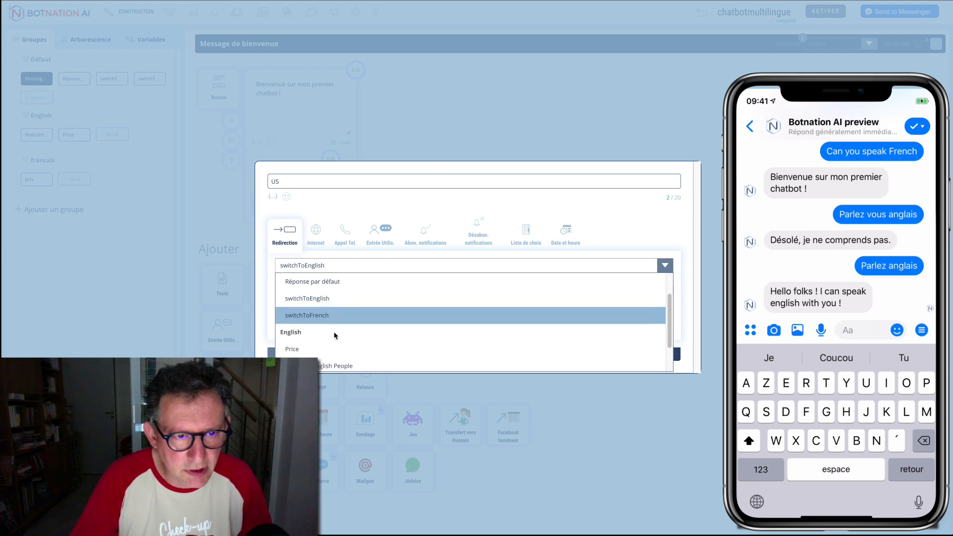
pyautogui.scroll(-1, 335, 334)
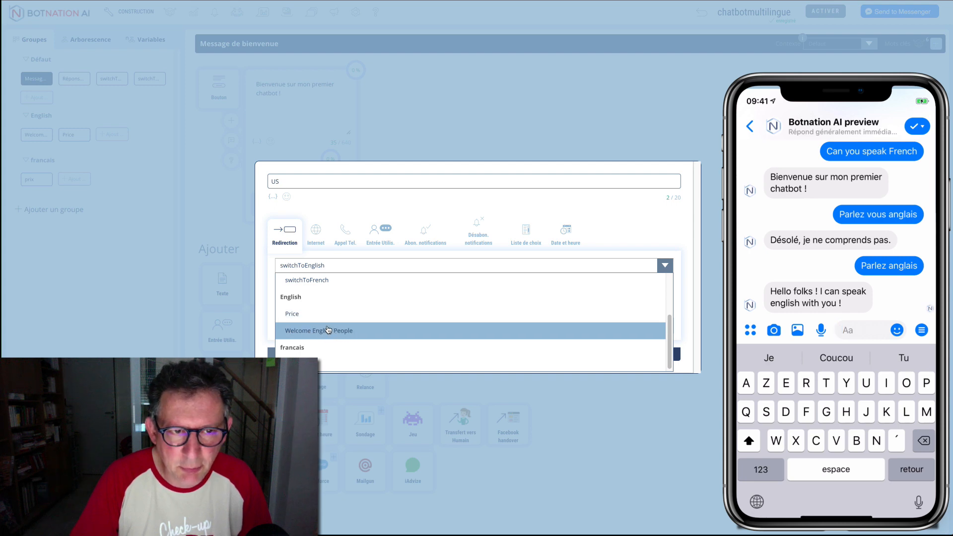
pyautogui.scroll(3, 328, 331)
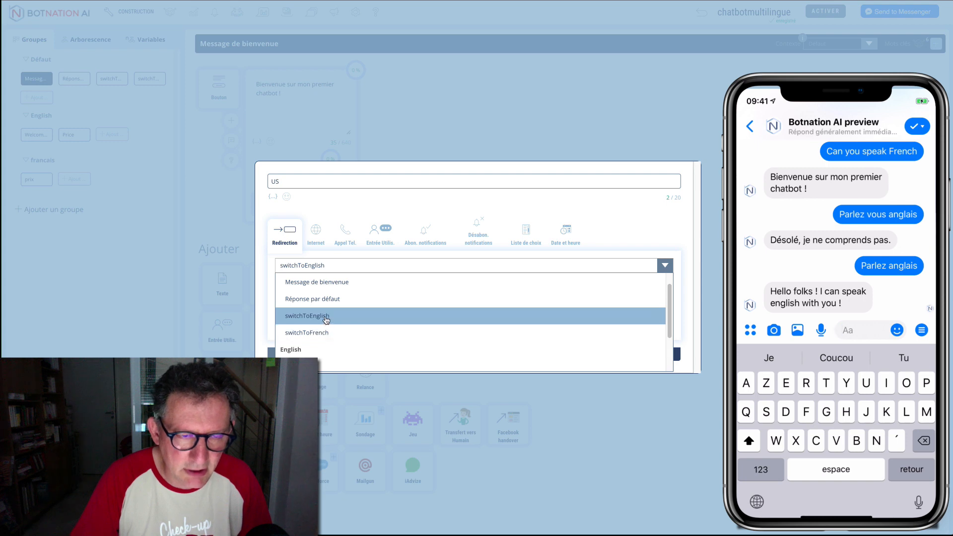
pyautogui.click(326, 319)
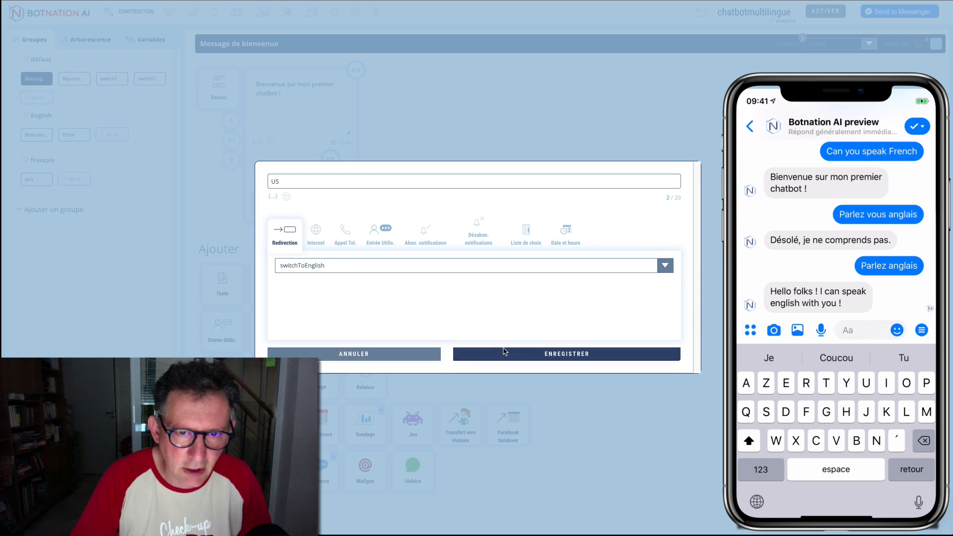
pyautogui.click(558, 355)
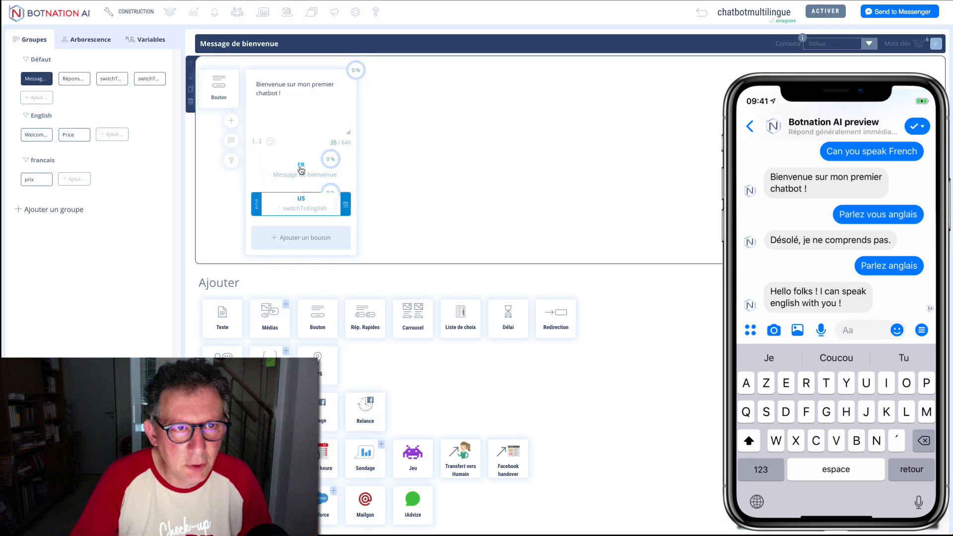
# Step: Append 'Choisissez votre langue.' to the welcome text and save
pyautogui.click(291, 94)
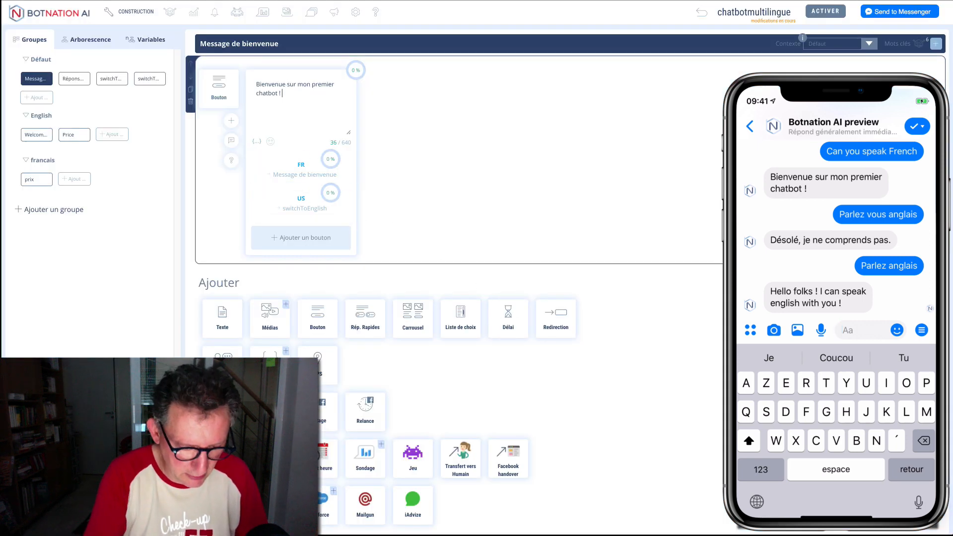
pyautogui.write('Choisissez ')
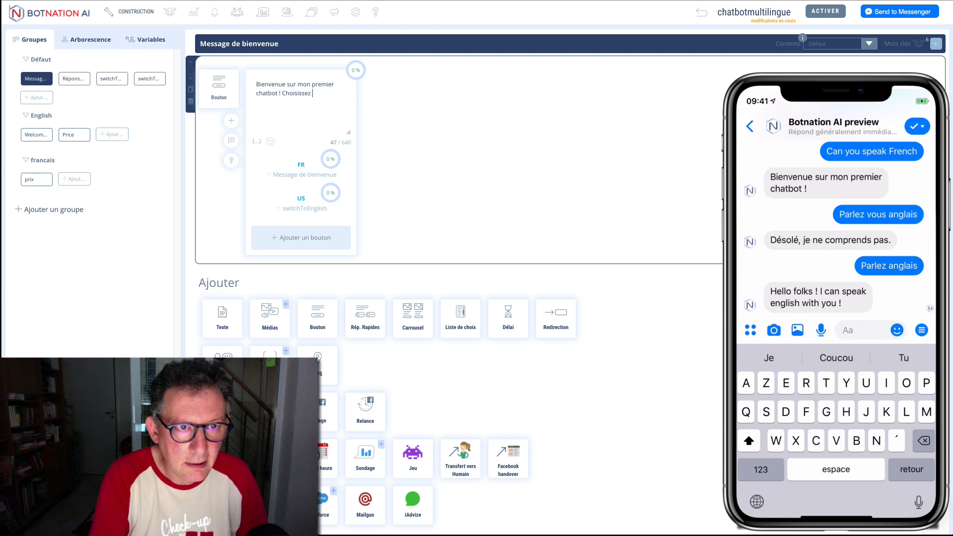
pyautogui.write('votre langue')
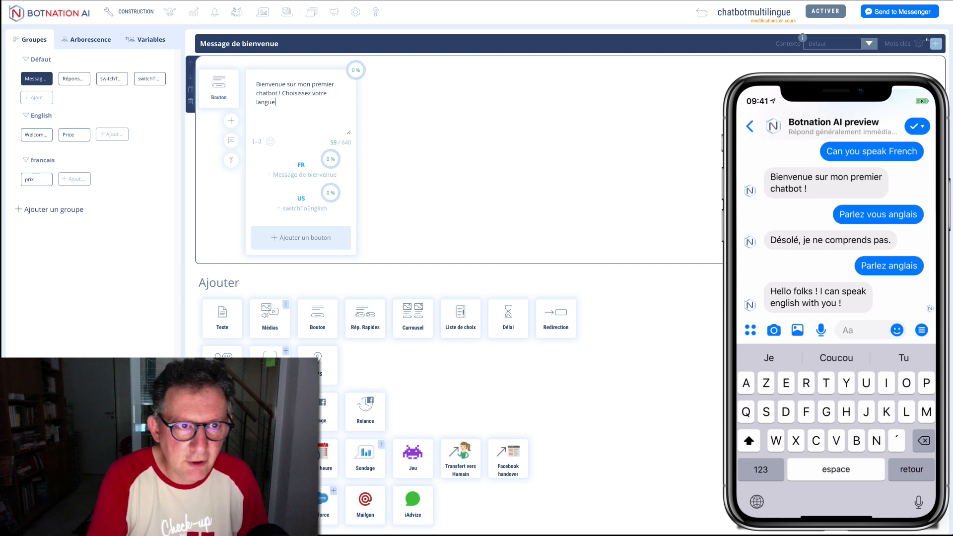
pyautogui.write('.')
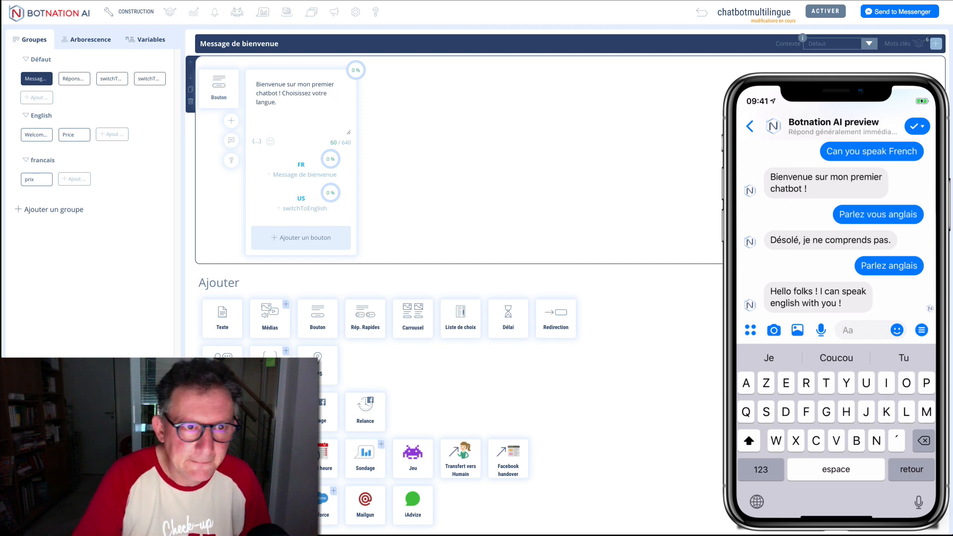
pyautogui.click(411, 96)
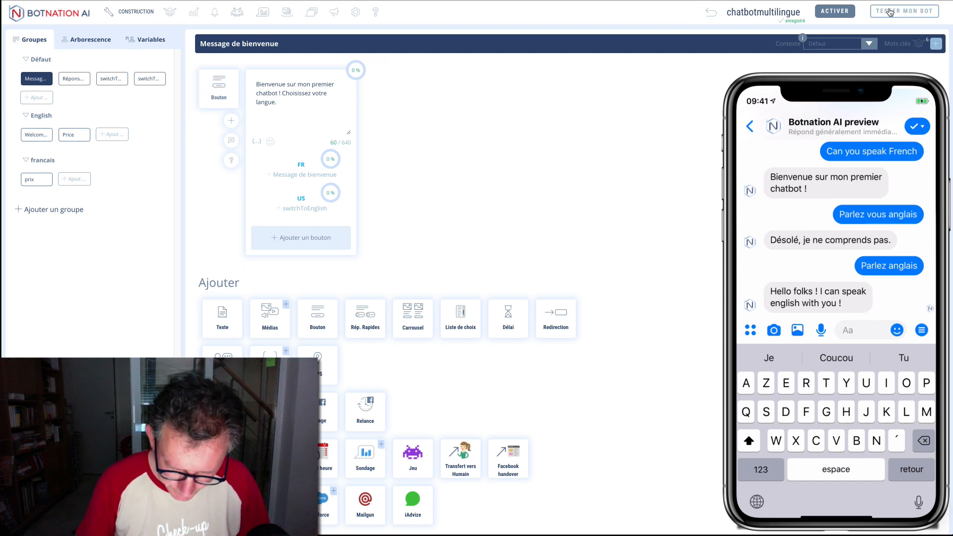
# Step: Test the bot in the Messenger preview, sending 'Price' and then 'French'
pyautogui.click(890, 12)
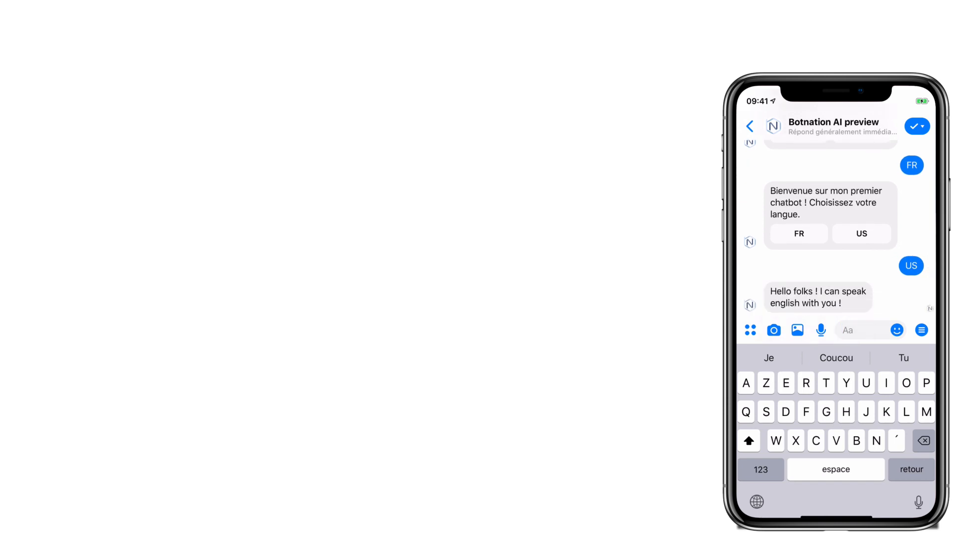
pyautogui.write('Price')
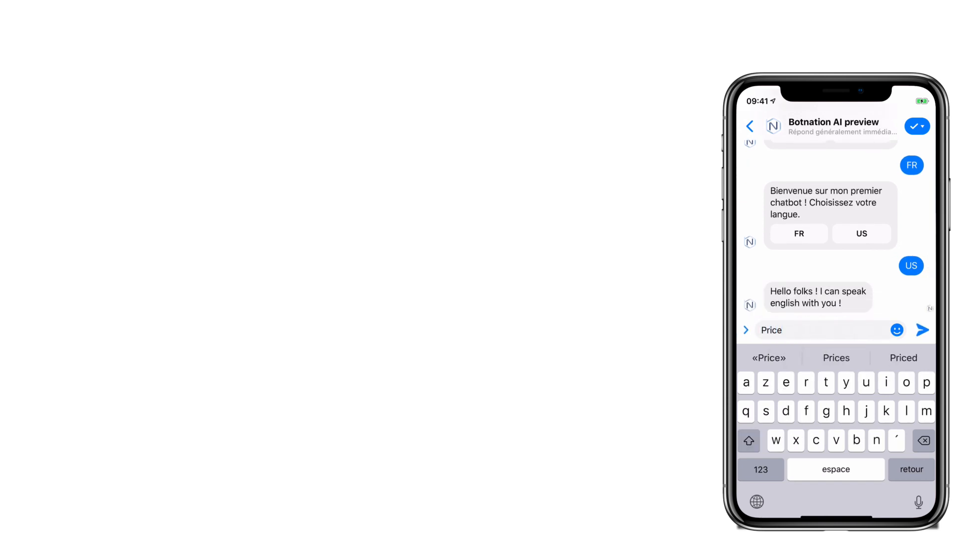
pyautogui.press('Return')
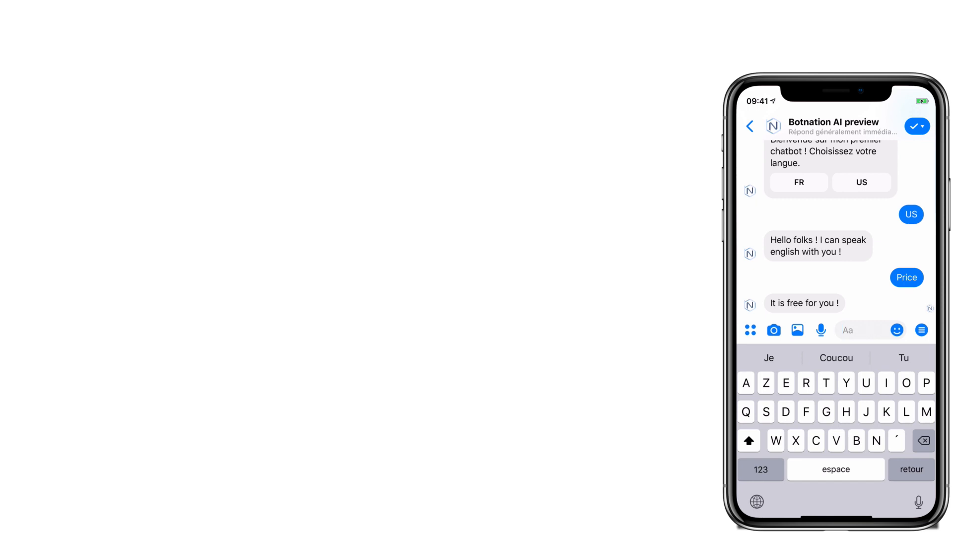
pyautogui.write('French')
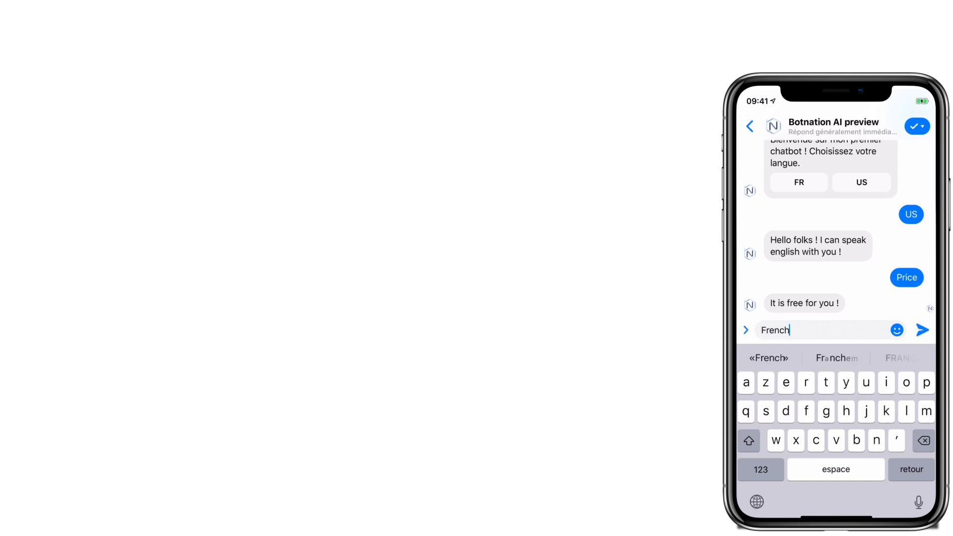
pyautogui.press('Return')
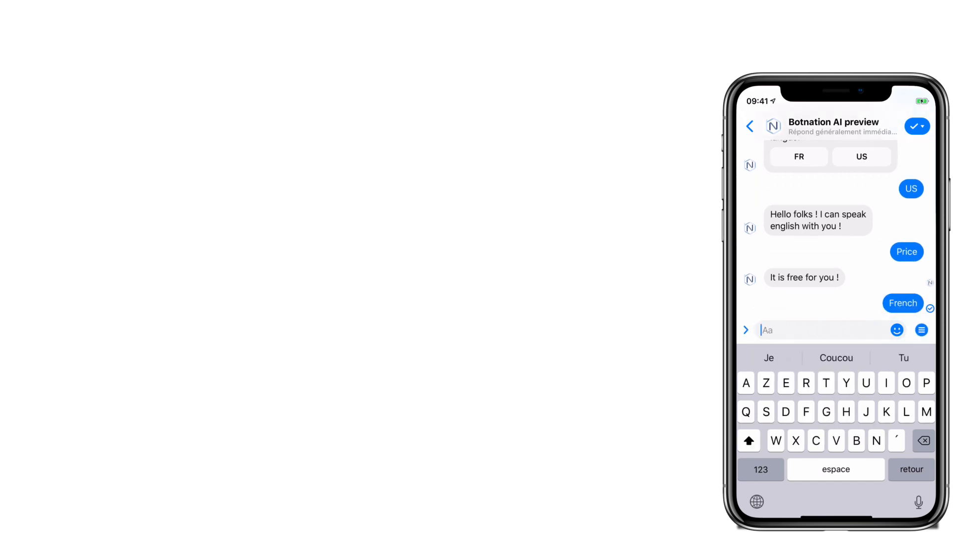